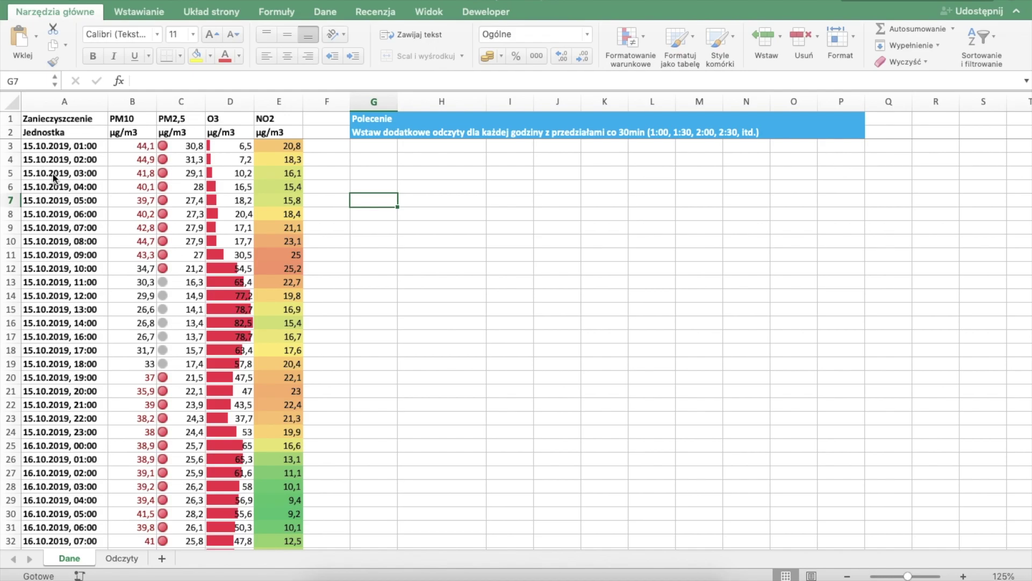
Insert a blank row above each reading in rows 4–9, creating empty rows 7, 9 and 11.
{"action": "left_click", "coordinate": [10, 172]}
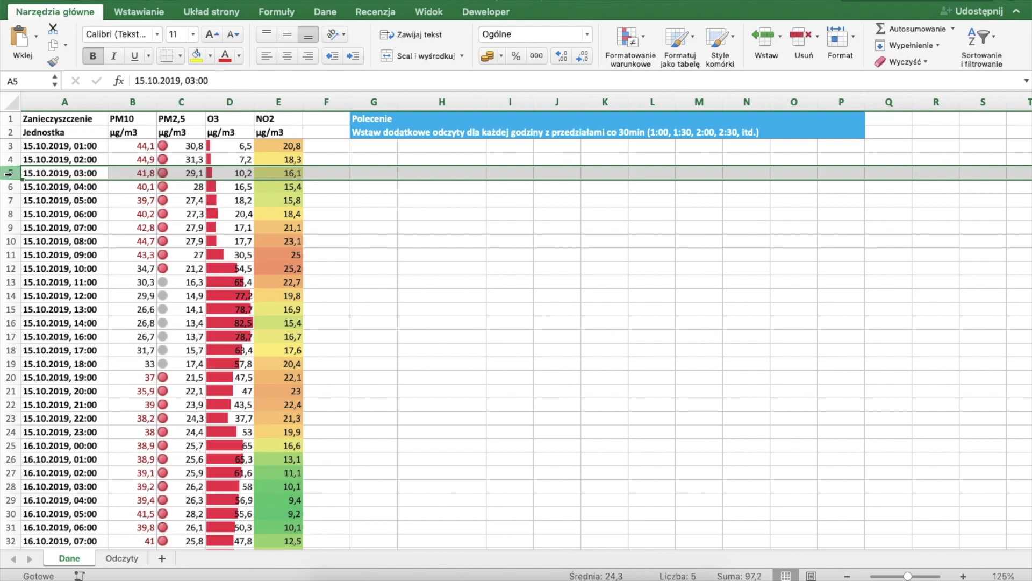
{"action": "left_click", "coordinate": [13, 187]}
{"action": "left_click_drag", "start_coordinate": [13, 187], "coordinate": [11, 214]}
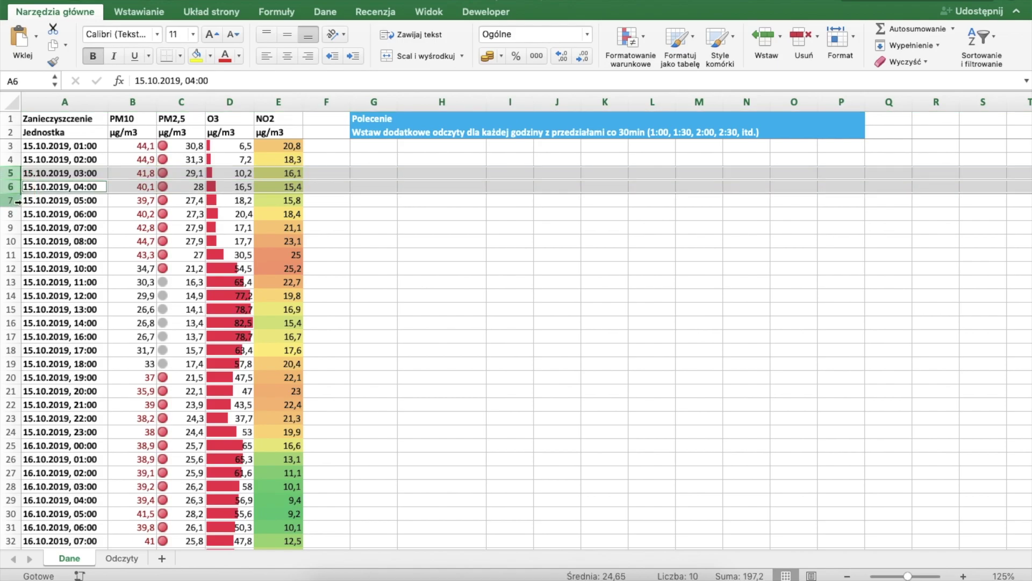
{"action": "left_click_drag", "start_coordinate": [10, 215], "coordinate": [9, 227]}
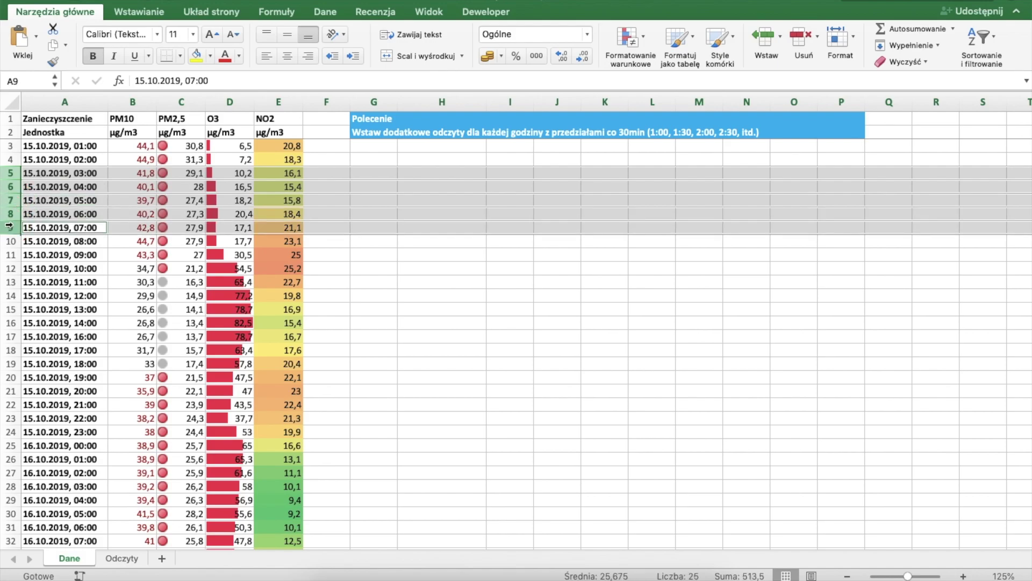
{"action": "right_click", "coordinate": [34, 188]}
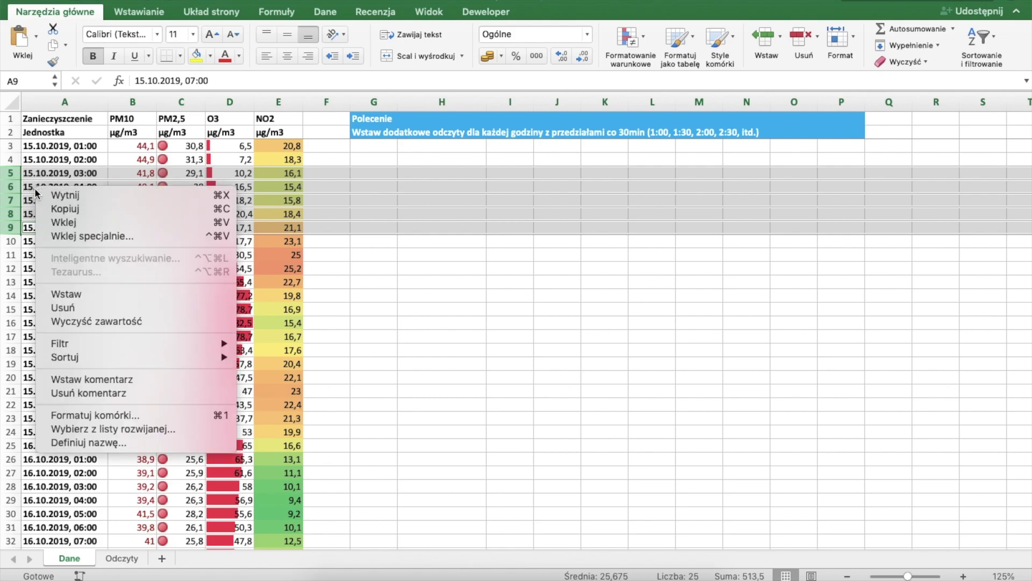
{"action": "left_click", "coordinate": [77, 294]}
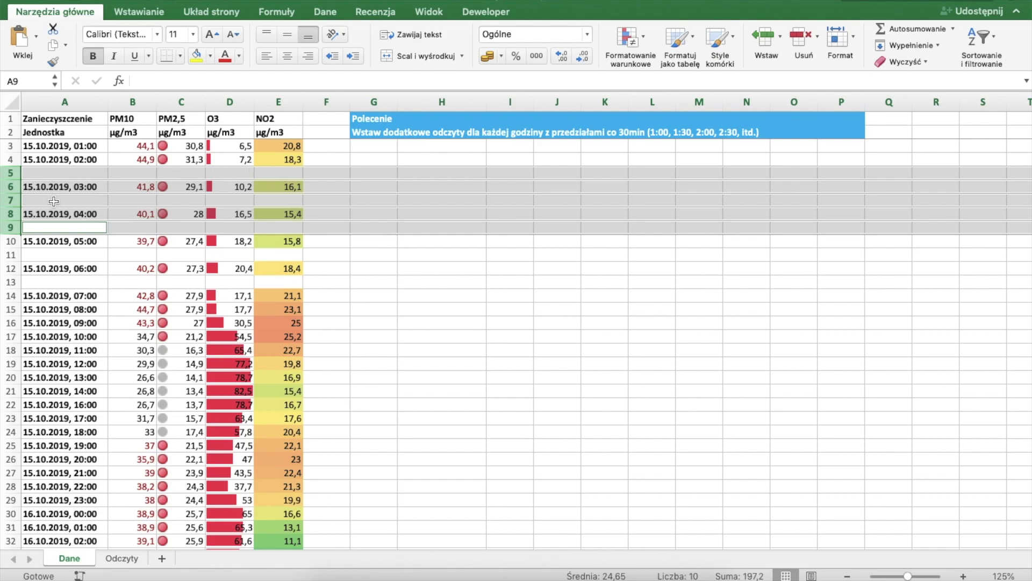
{"action": "left_click", "coordinate": [51, 200]}
{"action": "left_click", "coordinate": [32, 227]}
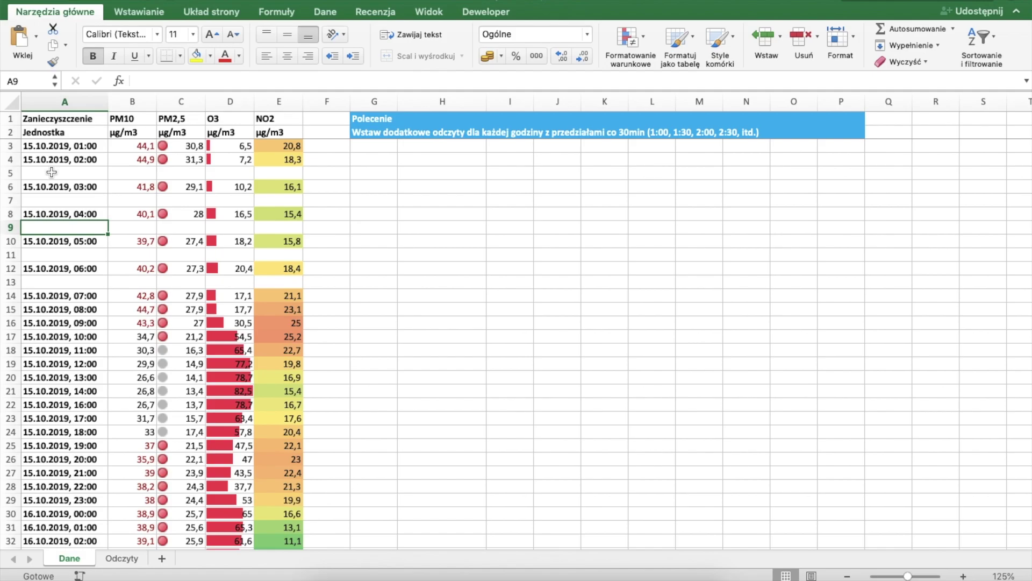
{"action": "left_click", "coordinate": [59, 254]}
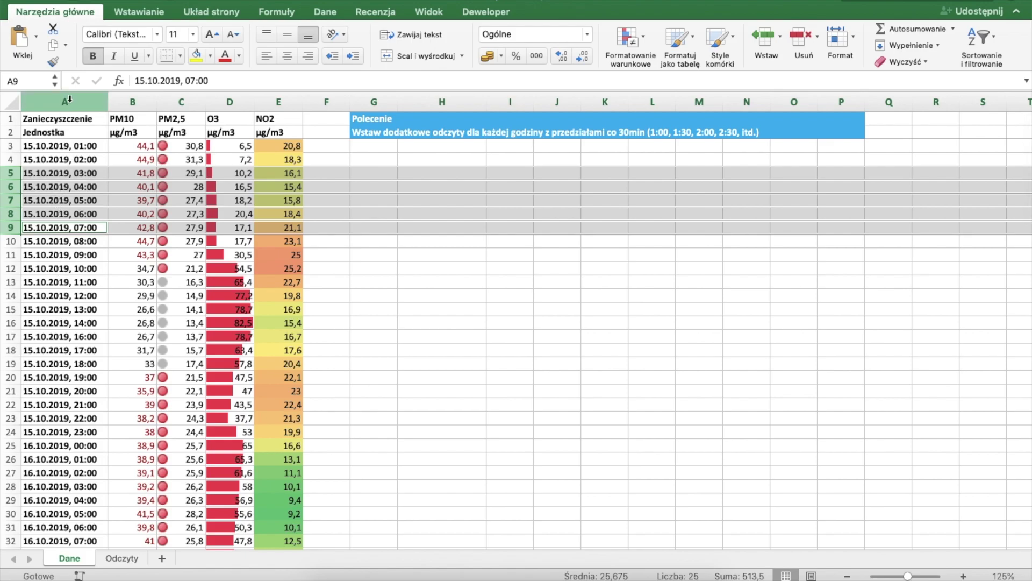
Insert an empty column before the data and enter 1 in A3 and 2 in A5.
{"action": "left_click", "coordinate": [49, 99]}
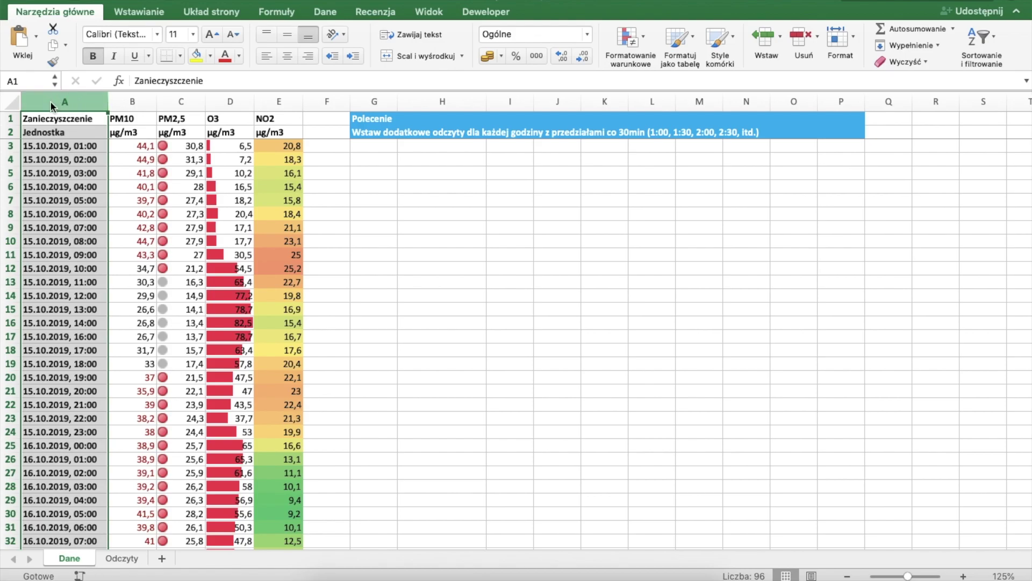
{"action": "right_click", "coordinate": [52, 105]}
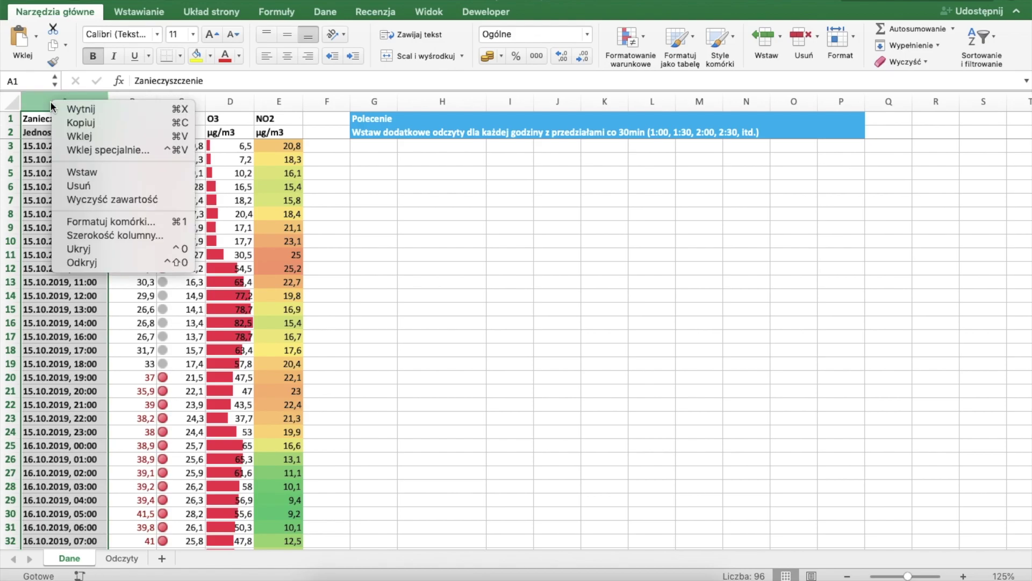
{"action": "left_click", "coordinate": [81, 172]}
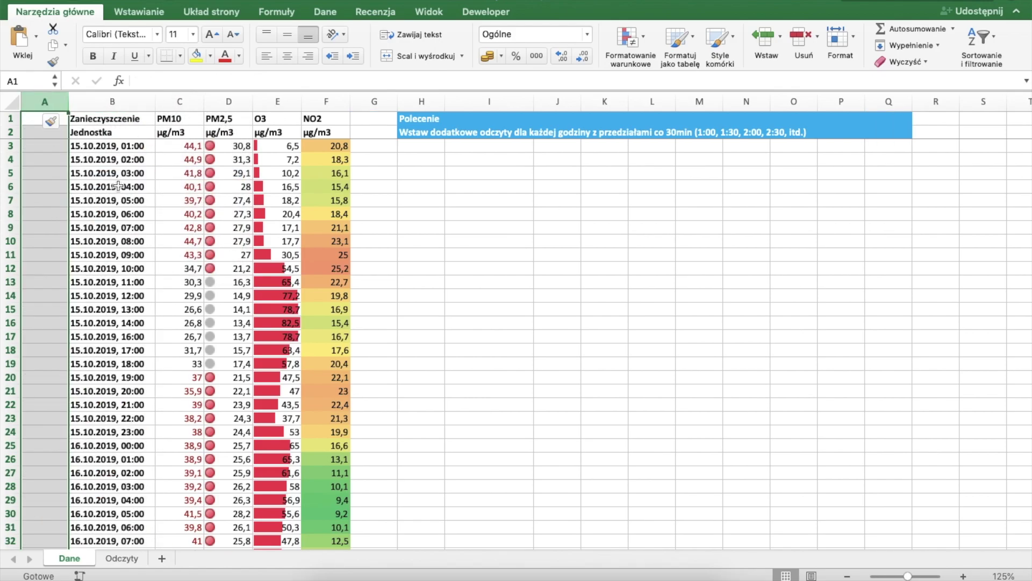
{"action": "left_click", "coordinate": [37, 146]}
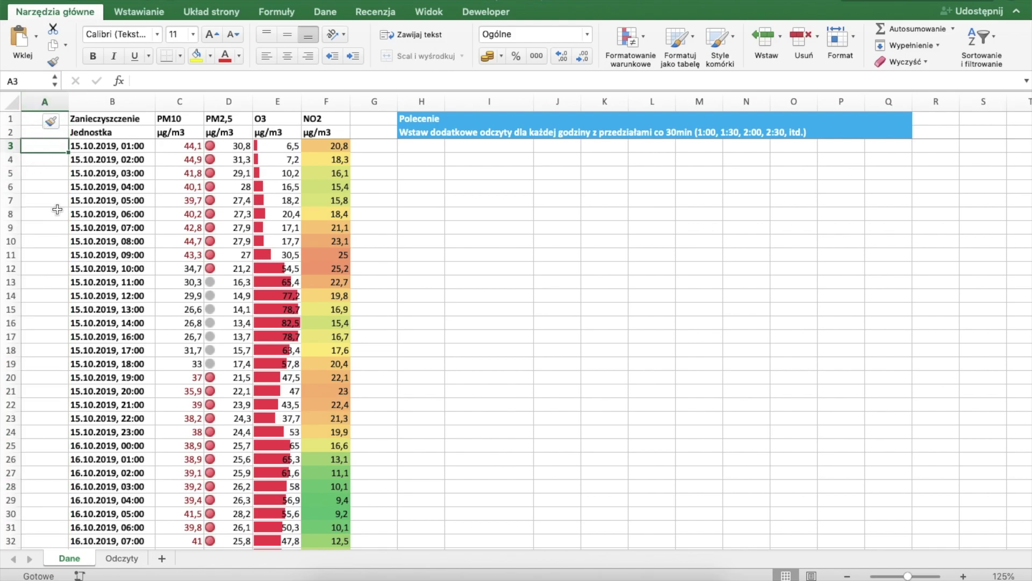
{"action": "type", "text": "1"}
{"action": "key", "text": "Return"}
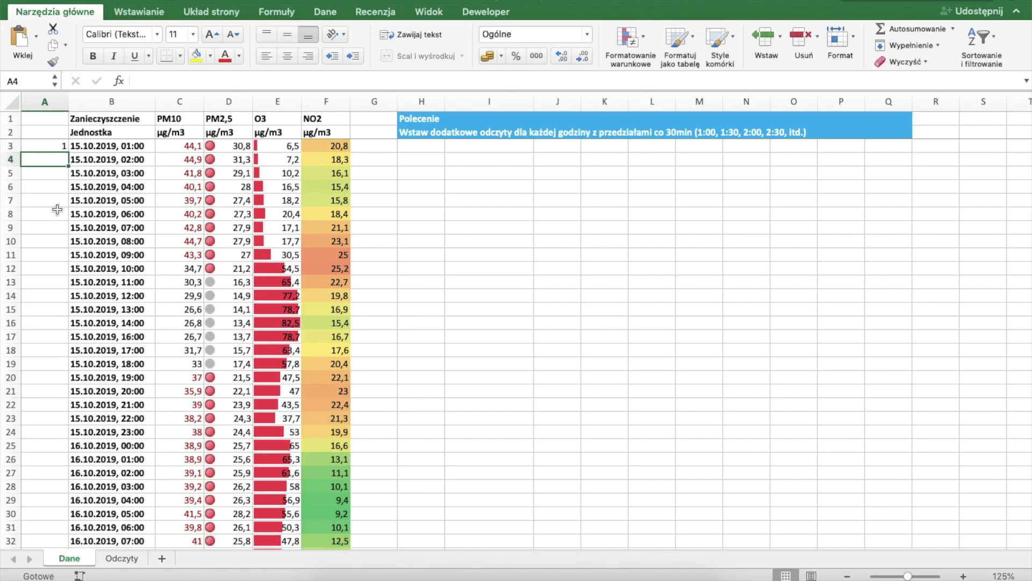
{"action": "key", "text": "Down"}
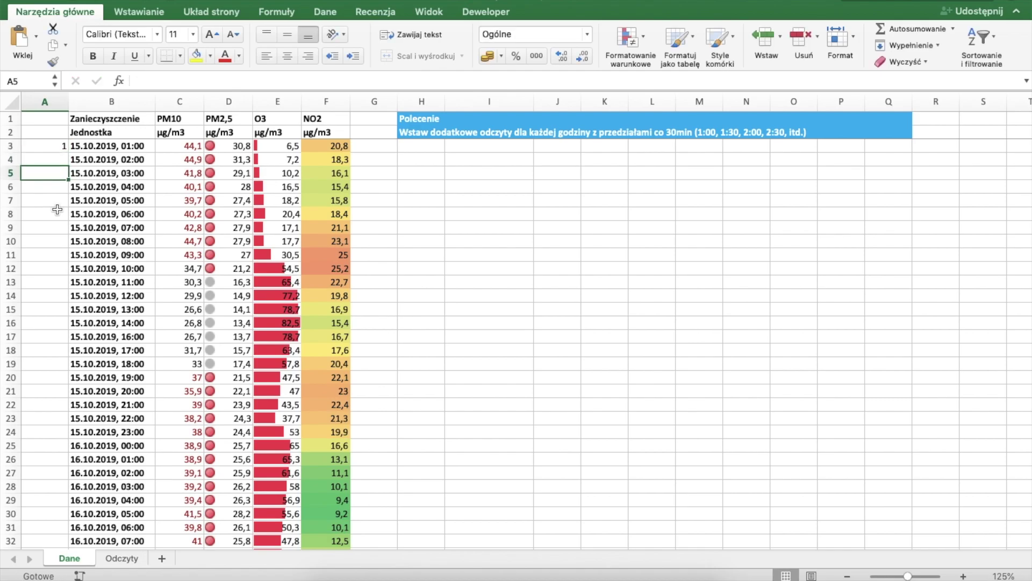
{"action": "type", "text": "2"}
{"action": "key", "text": "Return"}
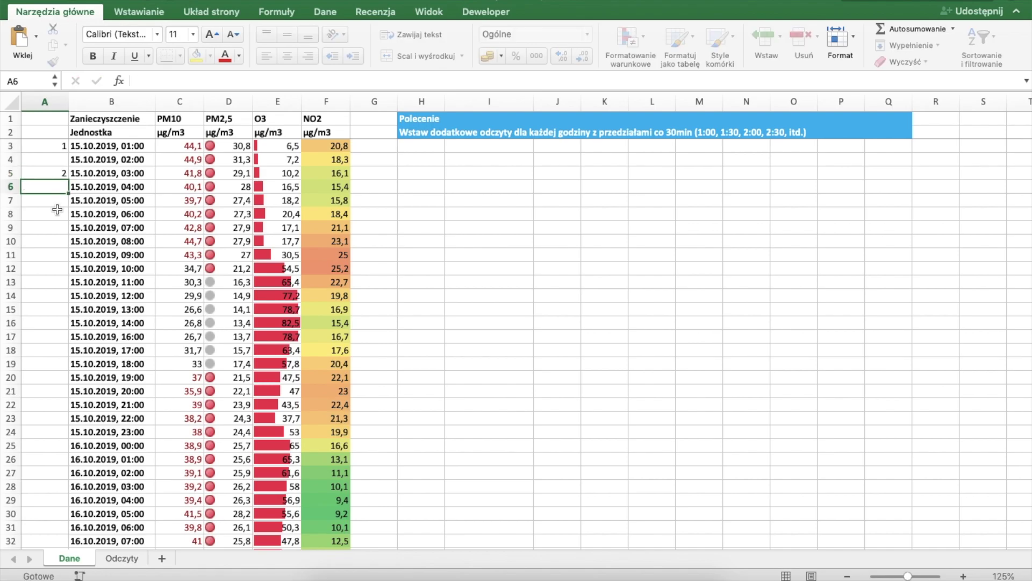
Fill the A3:A6 pattern down to the table's end, numbering every second row.
{"action": "left_click_drag", "start_coordinate": [50, 145], "coordinate": [48, 185]}
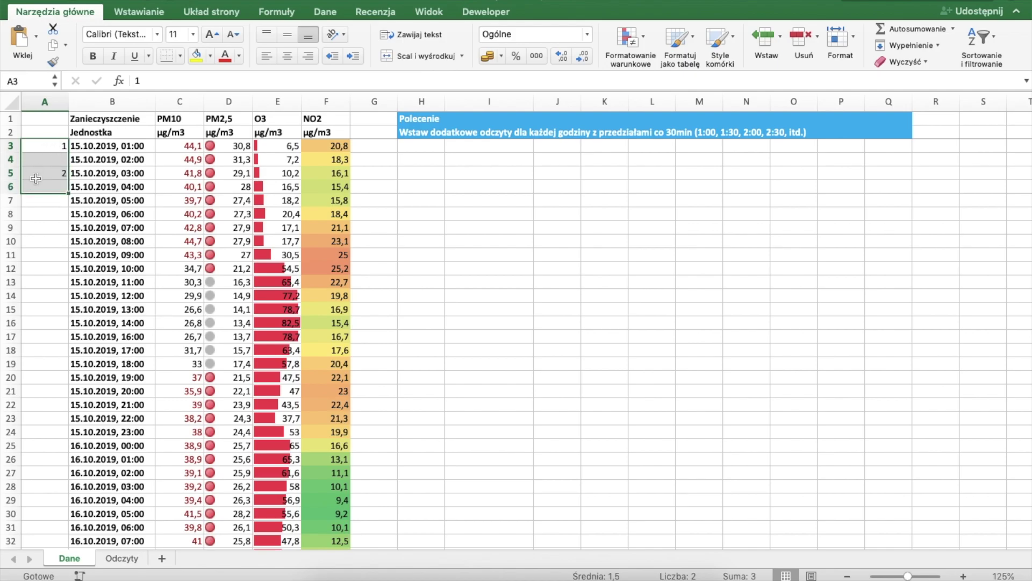
{"action": "left_click_drag", "start_coordinate": [68, 197], "coordinate": [59, 353]}
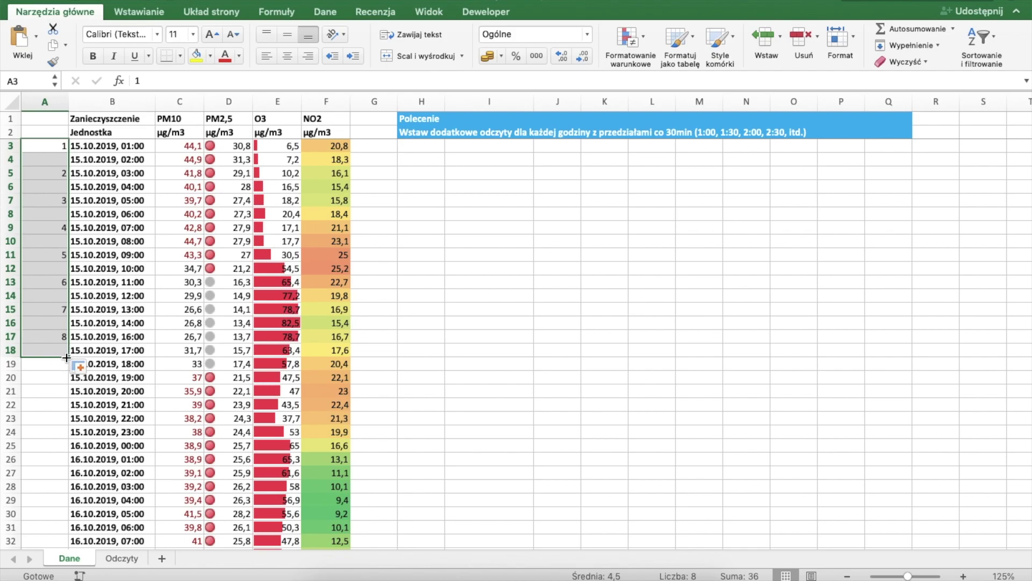
{"action": "double_click", "coordinate": [68, 357]}
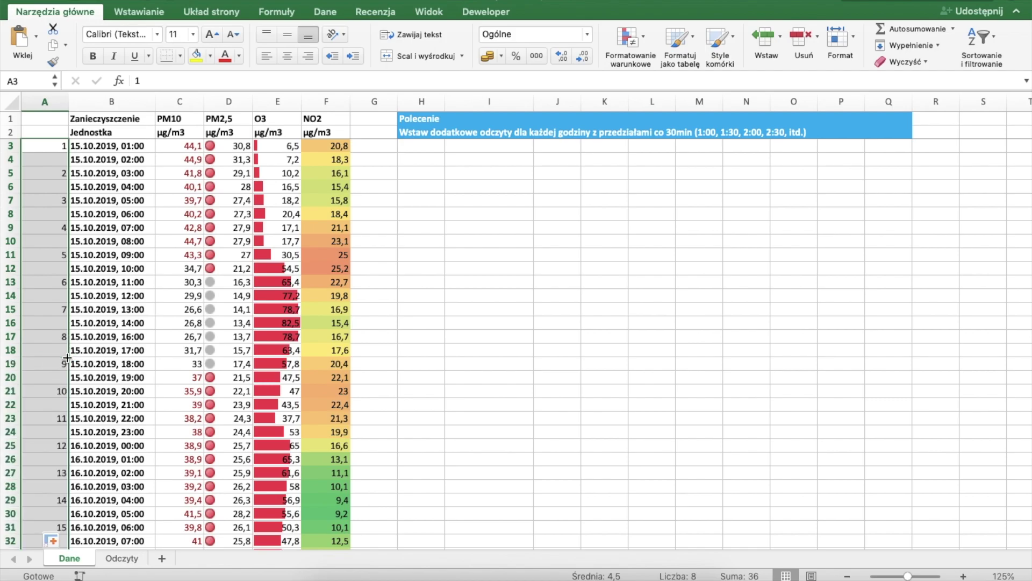
{"action": "scroll", "coordinate": [50, 413], "scroll_direction": "down", "scroll_amount": 5}
{"action": "scroll", "coordinate": [49, 413], "scroll_direction": "down", "scroll_amount": 6}
{"action": "scroll", "coordinate": [50, 387], "scroll_direction": "down", "scroll_amount": 3}
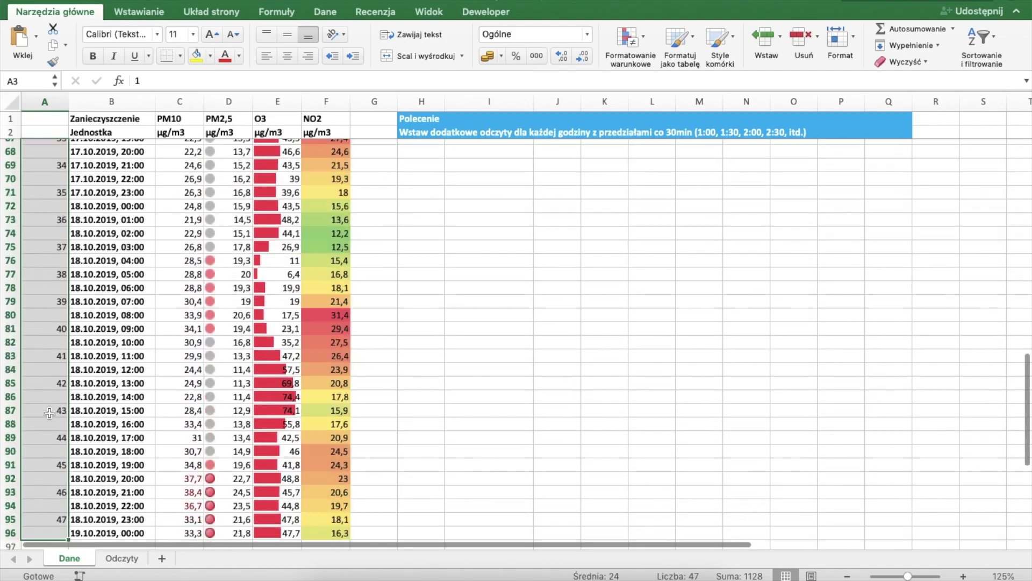
{"action": "scroll", "coordinate": [51, 365], "scroll_direction": "down", "scroll_amount": 3}
{"action": "scroll", "coordinate": [68, 284], "scroll_direction": "up", "scroll_amount": 10}
{"action": "scroll", "coordinate": [67, 284], "scroll_direction": "up", "scroll_amount": 16}
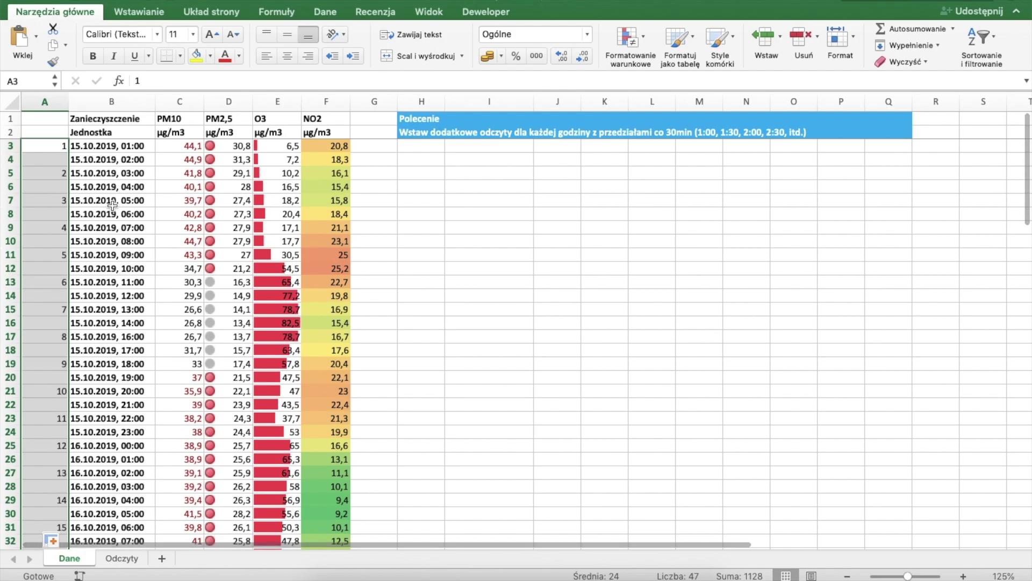
{"action": "left_click", "coordinate": [50, 101]}
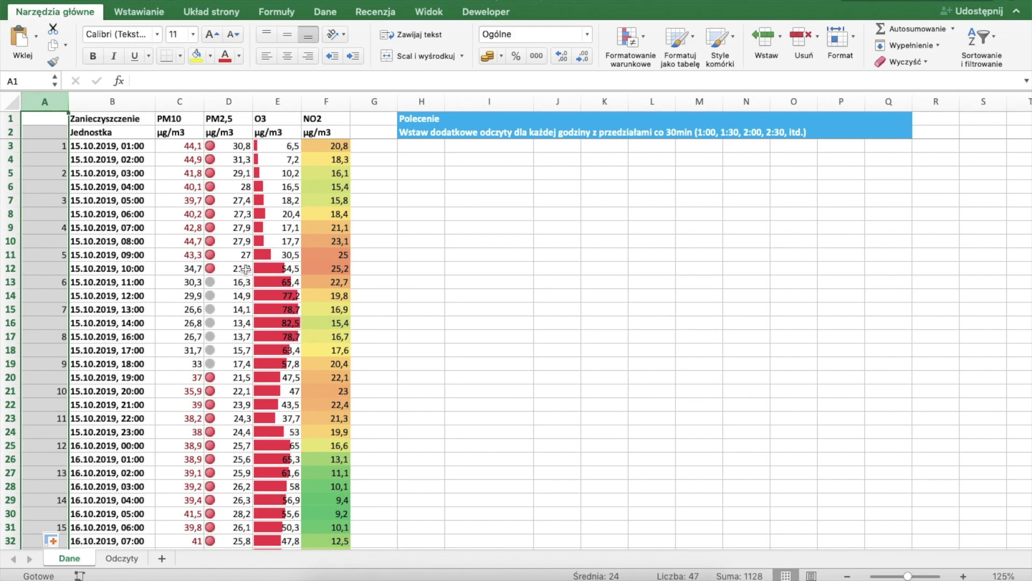
Use Go To Special with Stałe (Liczby, Tekst, Logiczne, Błędy) to select the numbered A cells.
{"action": "key", "text": "ctrl+g"}
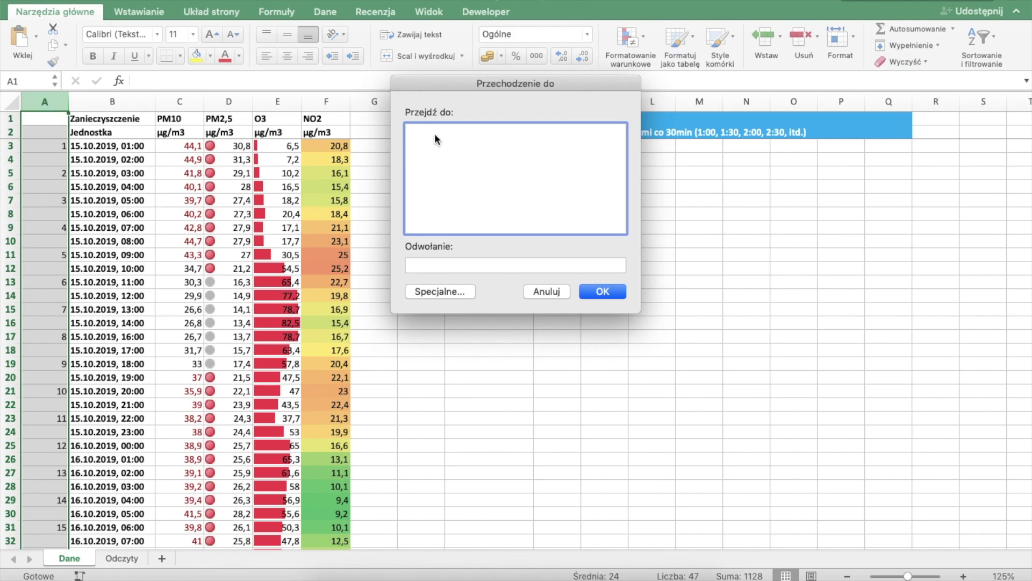
{"action": "left_click_drag", "start_coordinate": [537, 82], "coordinate": [541, 164]}
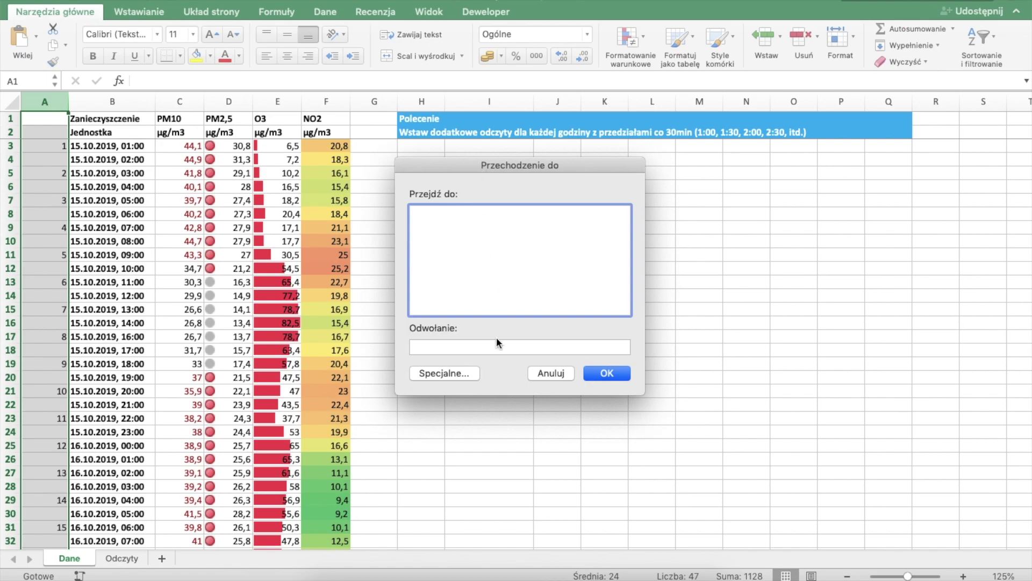
{"action": "left_click", "coordinate": [433, 375]}
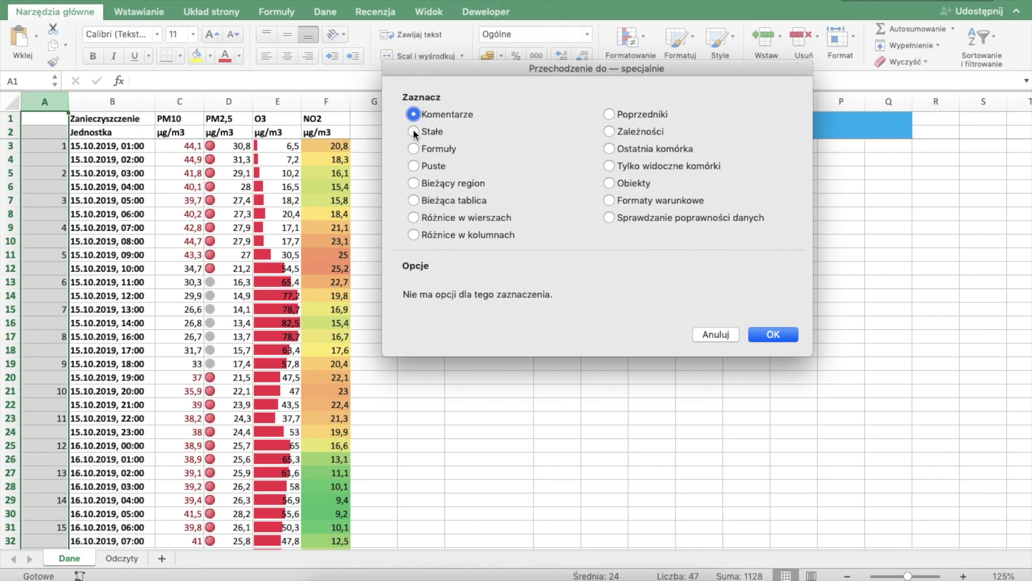
{"action": "left_click", "coordinate": [414, 132]}
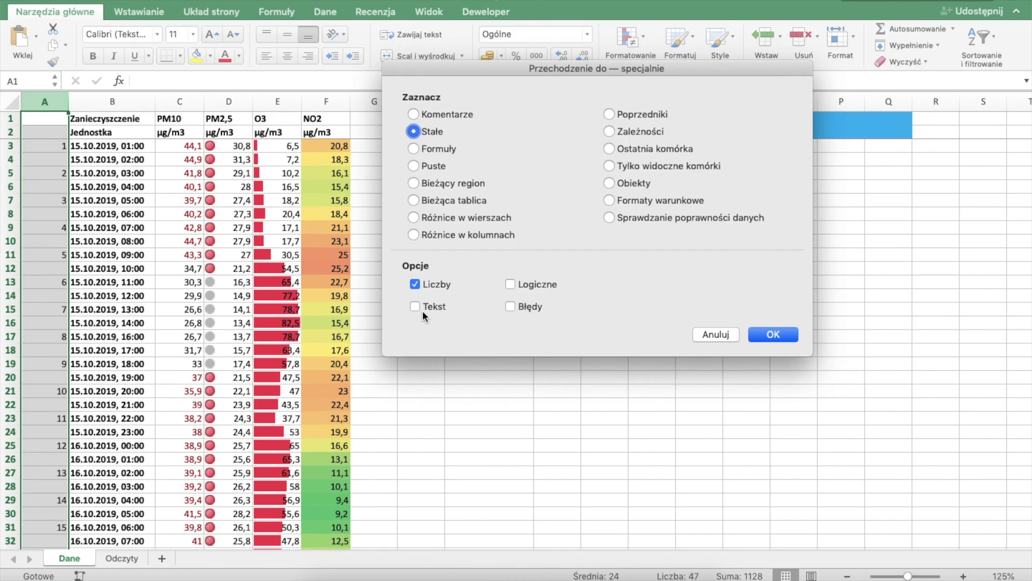
{"action": "left_click", "coordinate": [523, 283]}
{"action": "left_click", "coordinate": [511, 306]}
{"action": "left_click", "coordinate": [789, 336]}
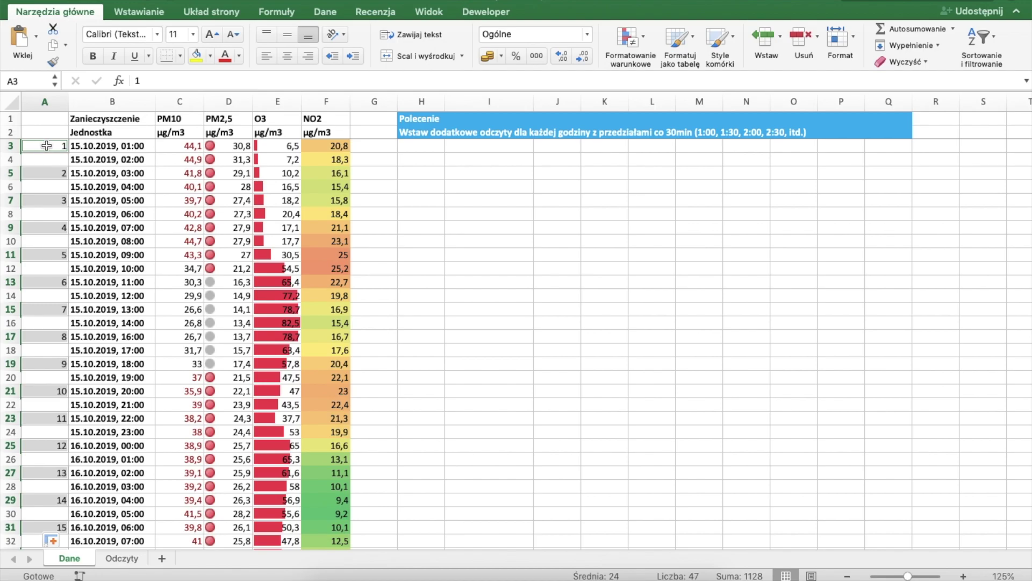
Insert an entire row (Cały wiersz) above each selected numbered cell.
{"action": "right_click", "coordinate": [47, 146]}
{"action": "left_click", "coordinate": [87, 250]}
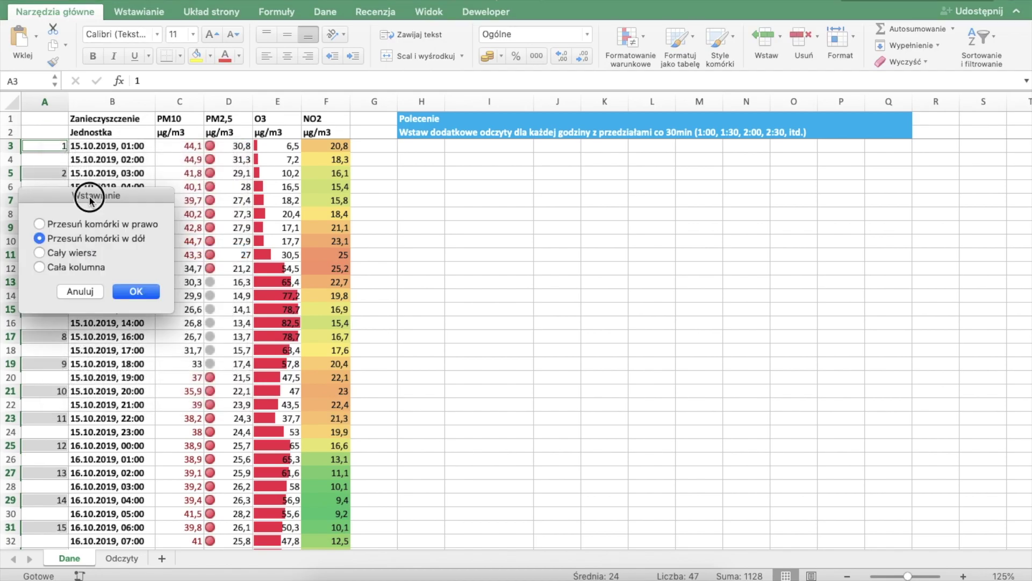
{"action": "left_click_drag", "start_coordinate": [88, 196], "coordinate": [254, 212]}
{"action": "left_click", "coordinate": [205, 269]}
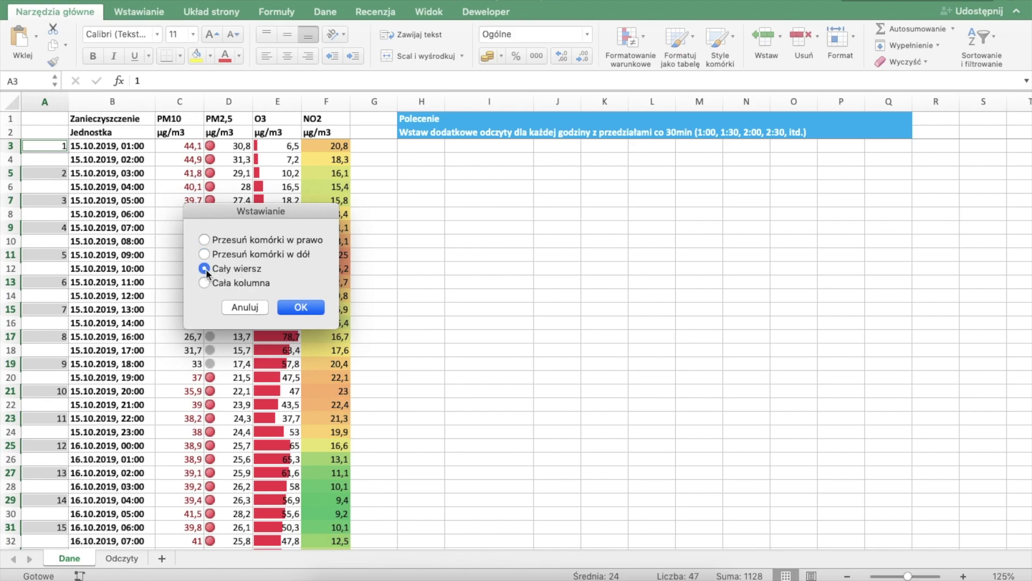
{"action": "left_click", "coordinate": [302, 309]}
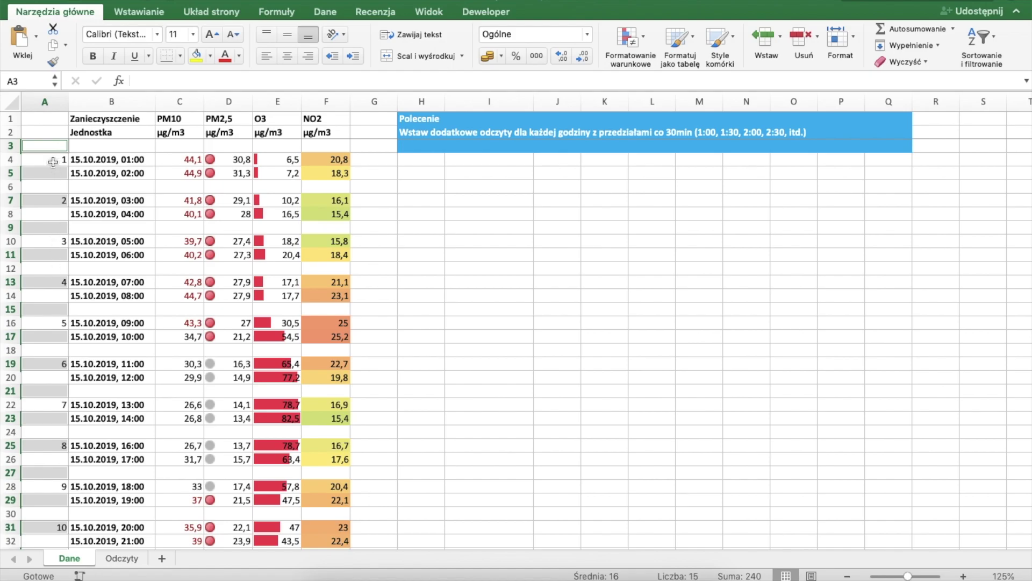
{"action": "left_click", "coordinate": [37, 133]}
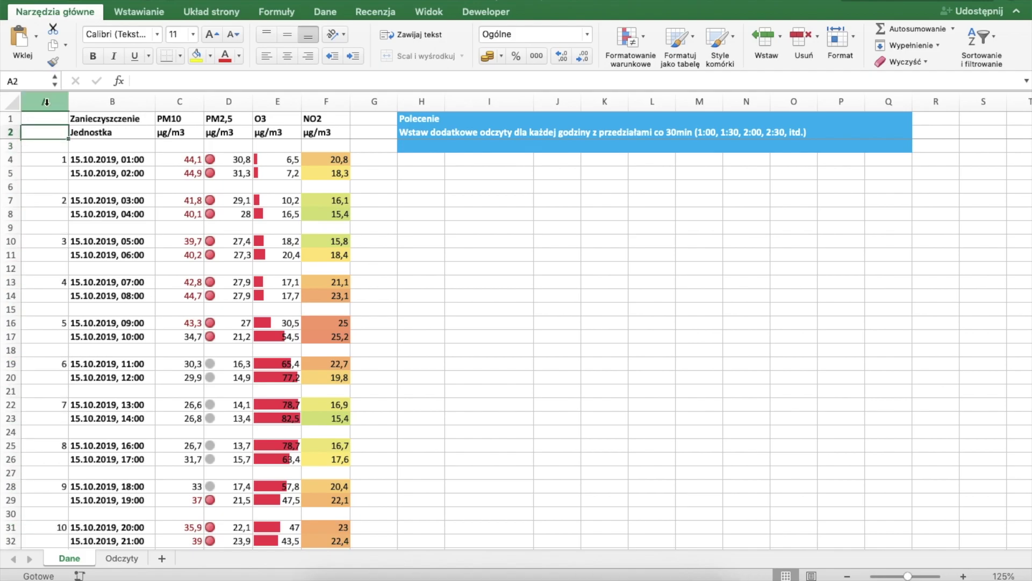
Insert a cell at A2 with 'Przesuń komórki w dół', shifting the helper numbers down one row.
{"action": "right_click", "coordinate": [38, 132]}
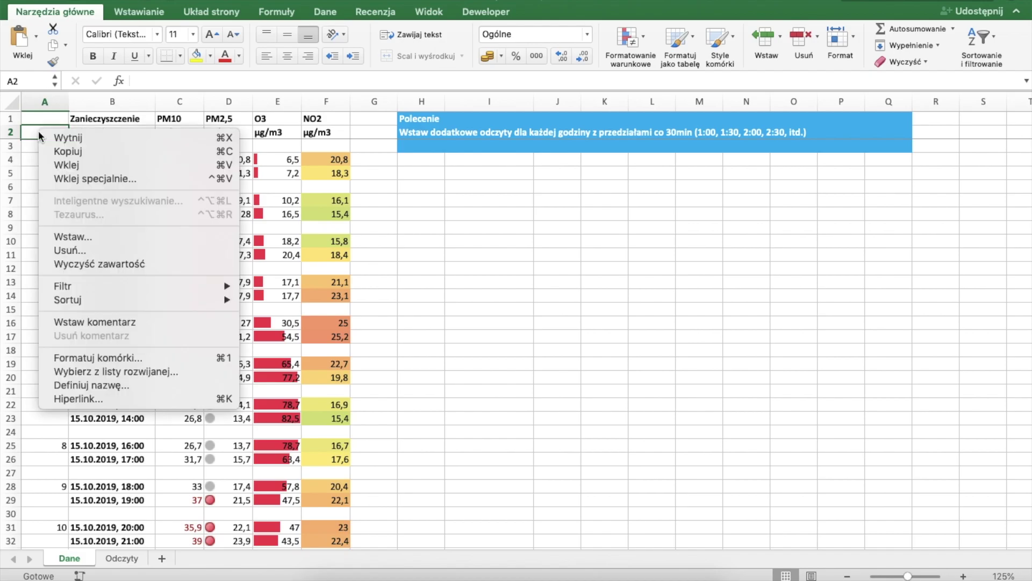
{"action": "left_click", "coordinate": [86, 236]}
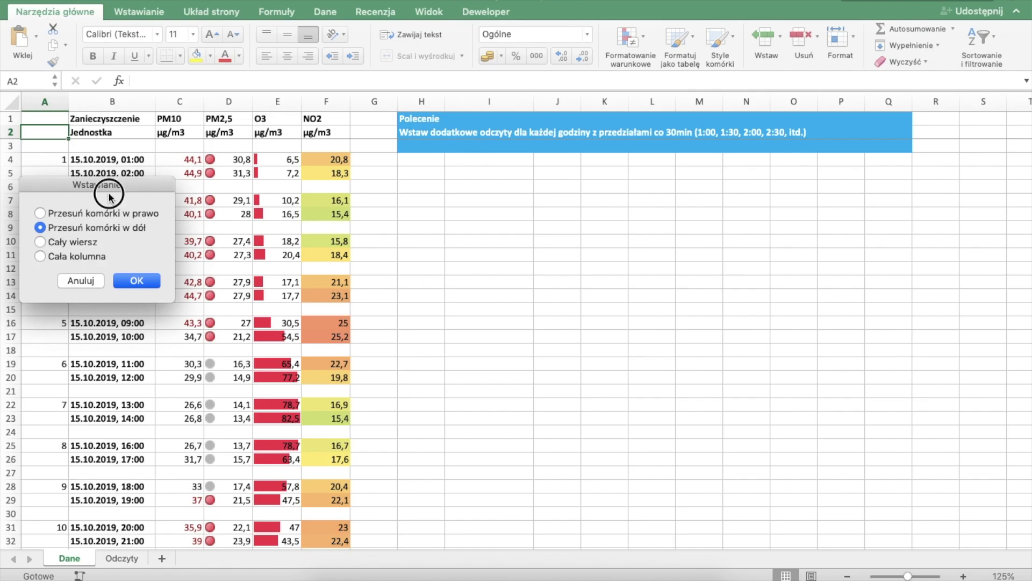
{"action": "left_click_drag", "start_coordinate": [110, 197], "coordinate": [207, 153]}
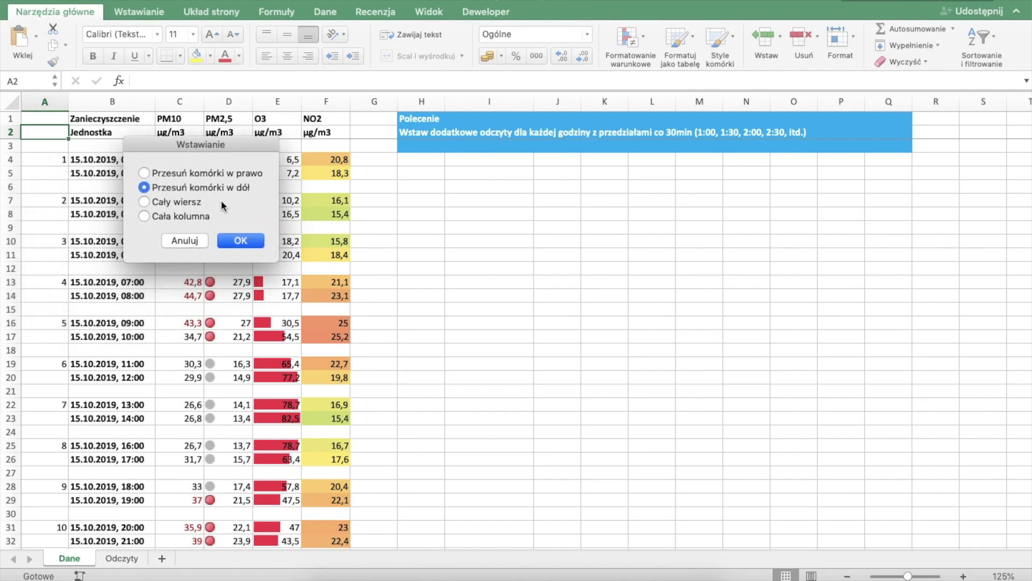
{"action": "left_click", "coordinate": [242, 242]}
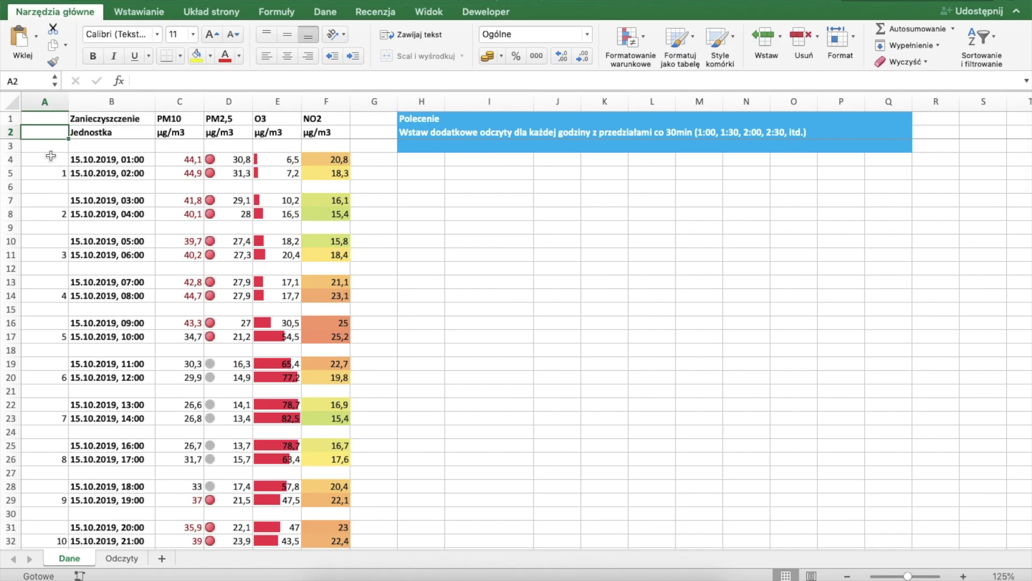
{"action": "left_click", "coordinate": [52, 157]}
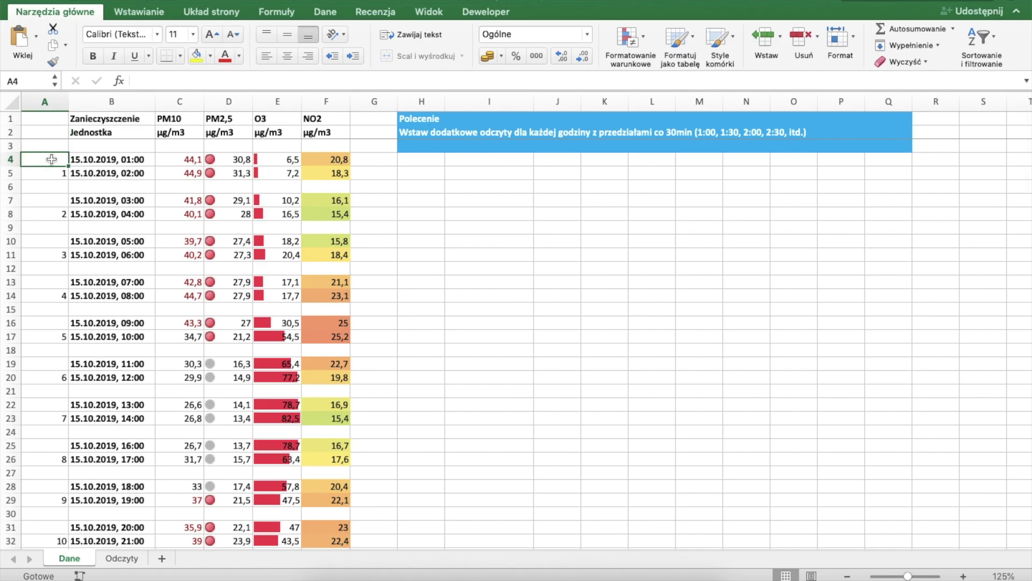
Select column A and use Go To Special > Stałe to pick out the helper numbers 1–10.
{"action": "left_click", "coordinate": [55, 173]}
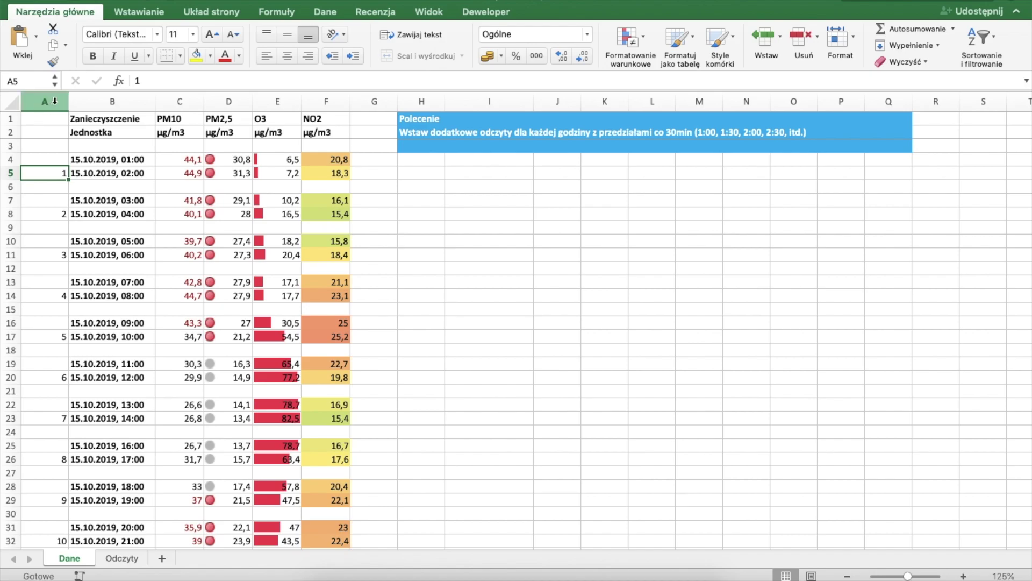
{"action": "left_click", "coordinate": [54, 101]}
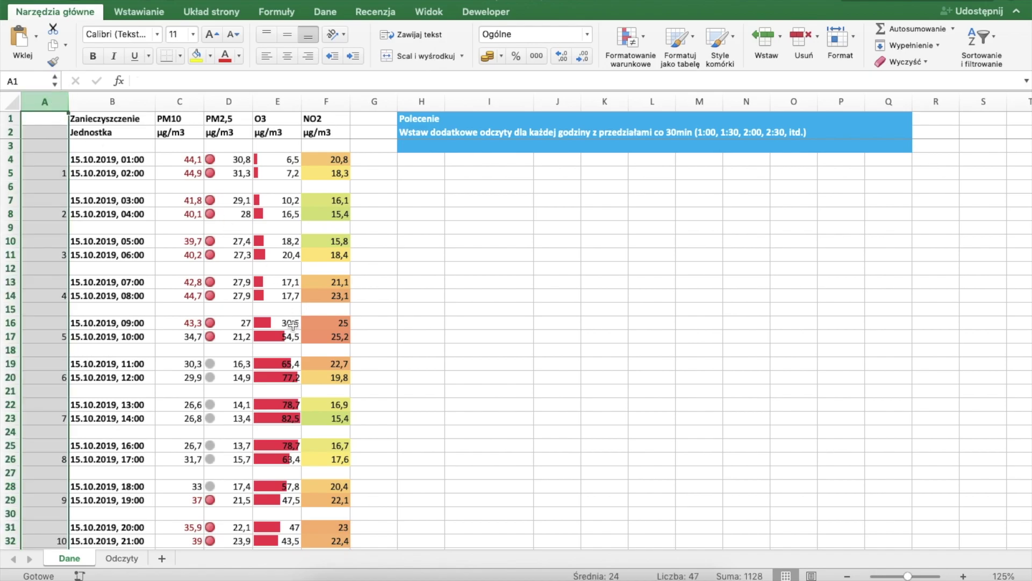
{"action": "key", "text": "ctrl+g"}
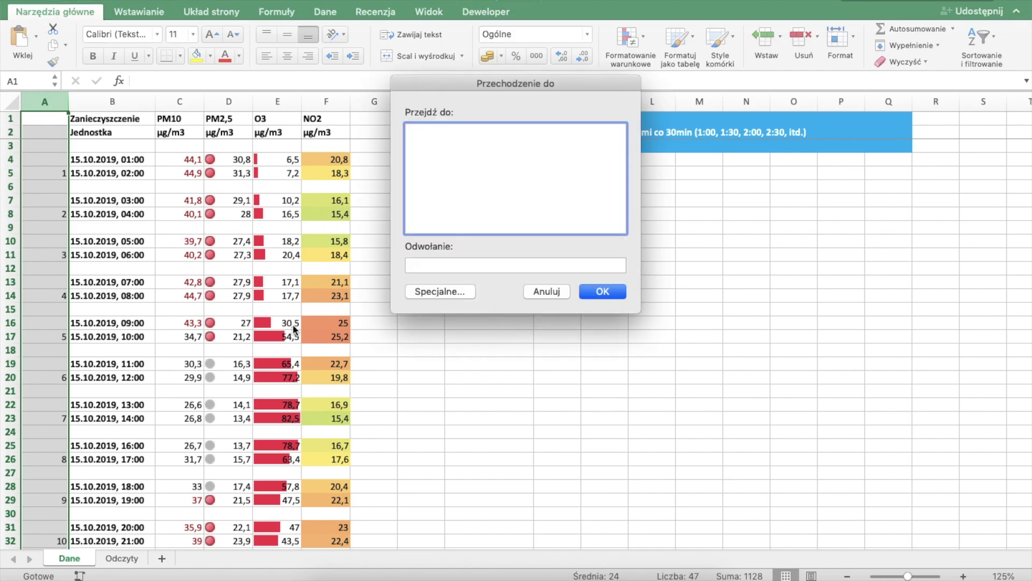
{"action": "left_click", "coordinate": [437, 291]}
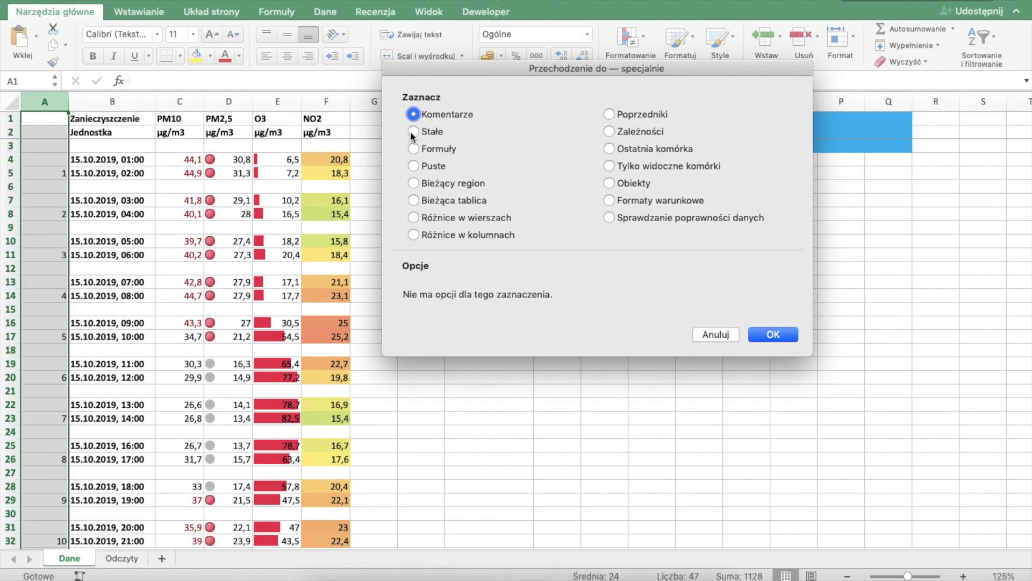
{"action": "left_click", "coordinate": [413, 131]}
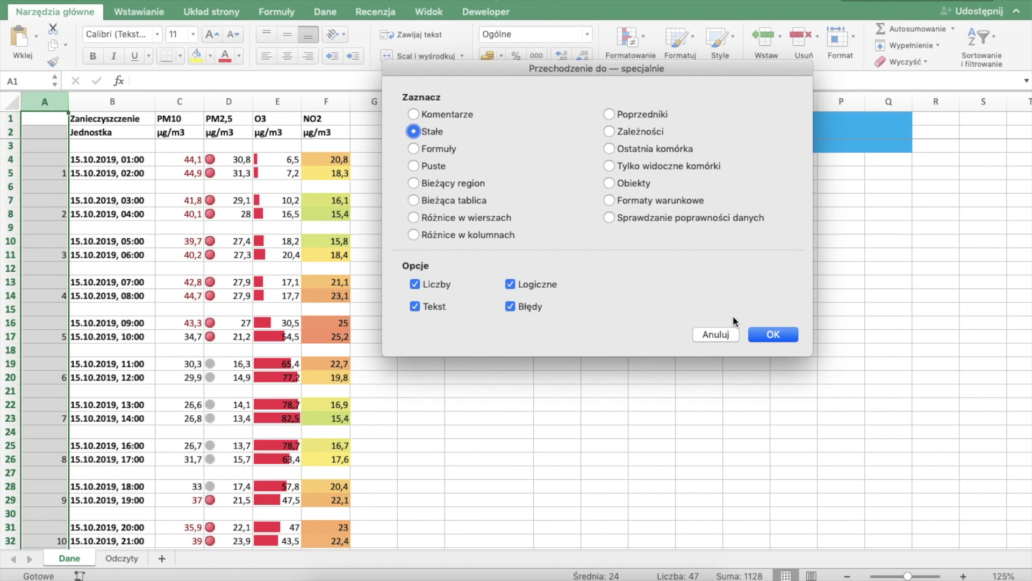
{"action": "left_click", "coordinate": [773, 335]}
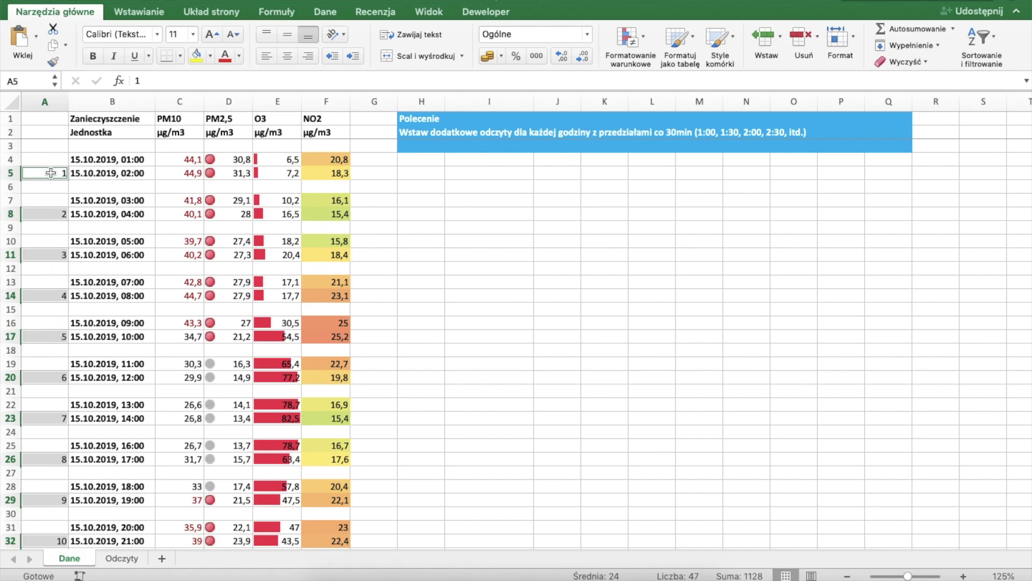
Insert entire rows above the numbered cells and check the spacing of the 01:00–03:00 readings.
{"action": "right_click", "coordinate": [50, 172]}
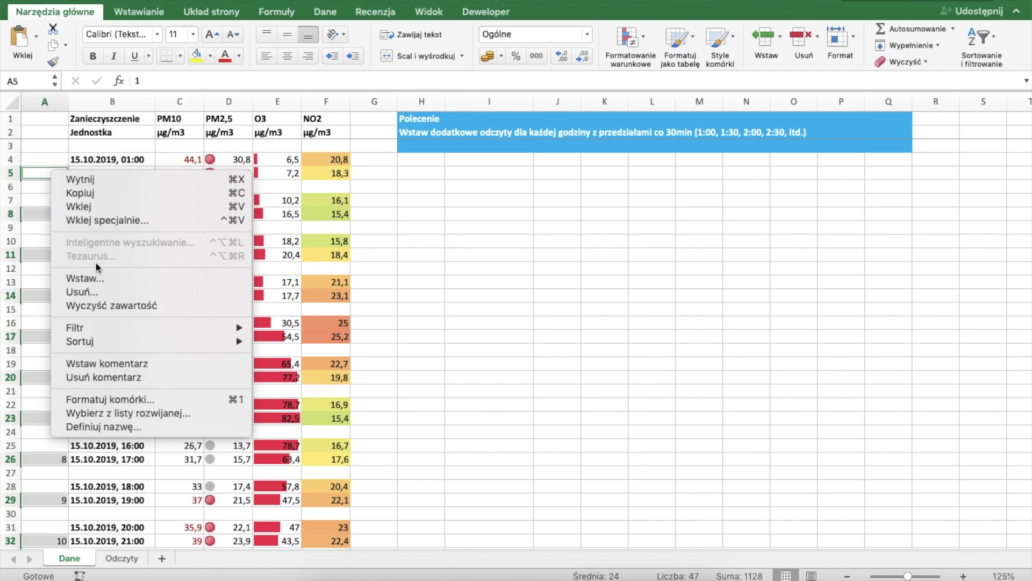
{"action": "left_click", "coordinate": [101, 278]}
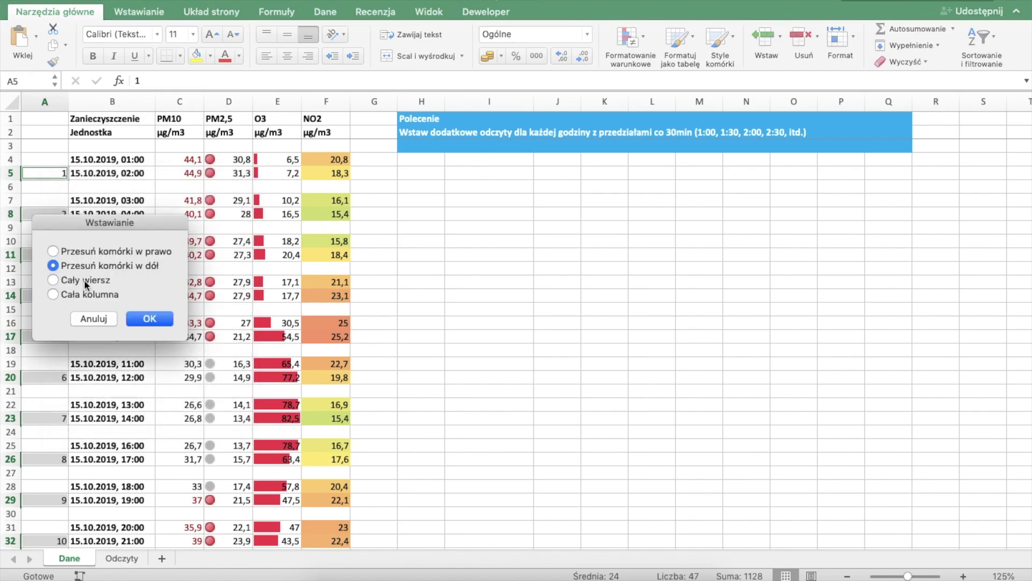
{"action": "left_click", "coordinate": [54, 280]}
{"action": "left_click", "coordinate": [159, 319]}
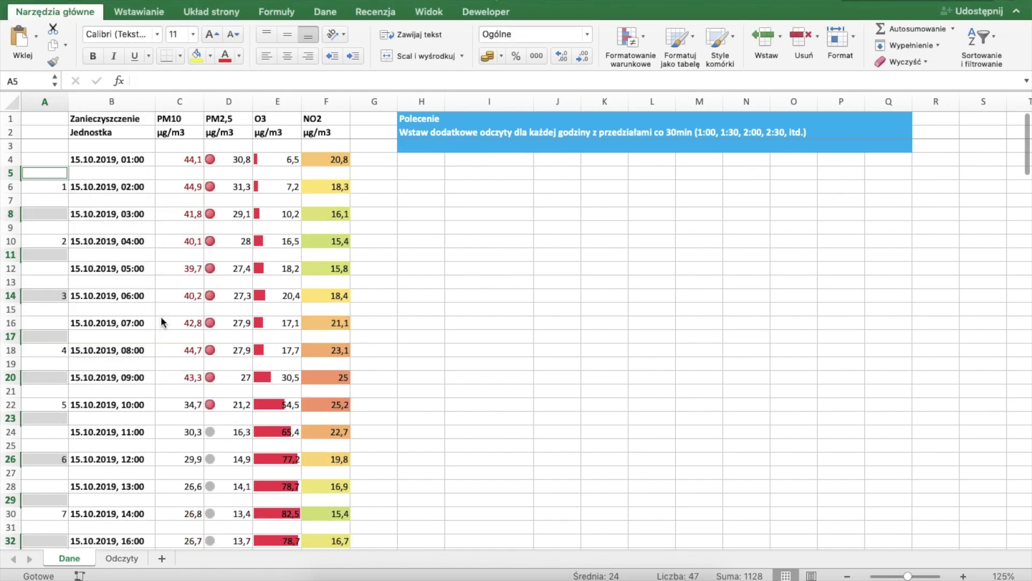
{"action": "left_click", "coordinate": [86, 161]}
{"action": "left_click", "coordinate": [95, 187]}
{"action": "left_click", "coordinate": [96, 213]}
Select the blank row 3.
{"action": "left_click_drag", "start_coordinate": [132, 146], "coordinate": [87, 147]}
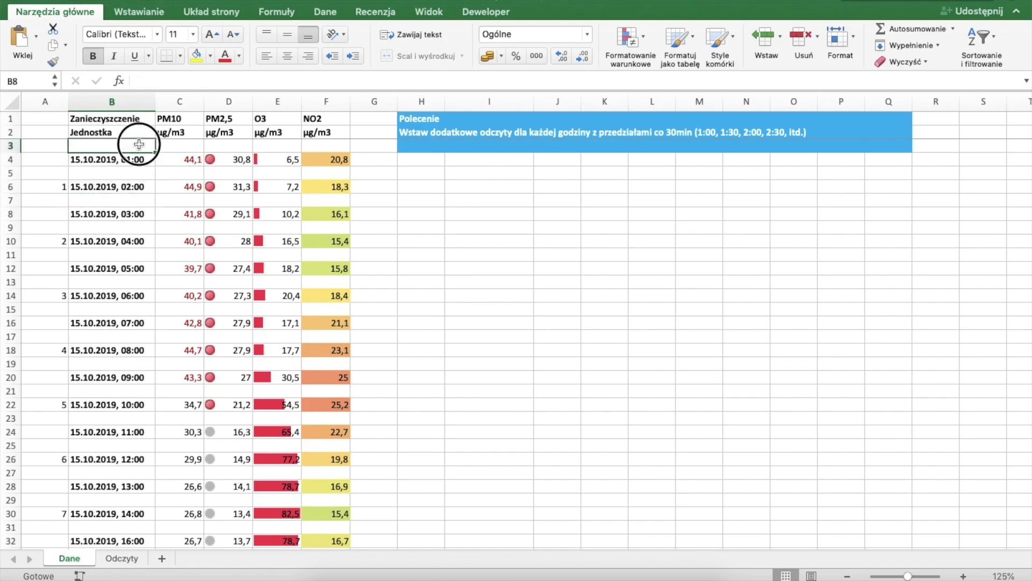
{"action": "left_click_drag", "start_coordinate": [334, 146], "coordinate": [45, 146]}
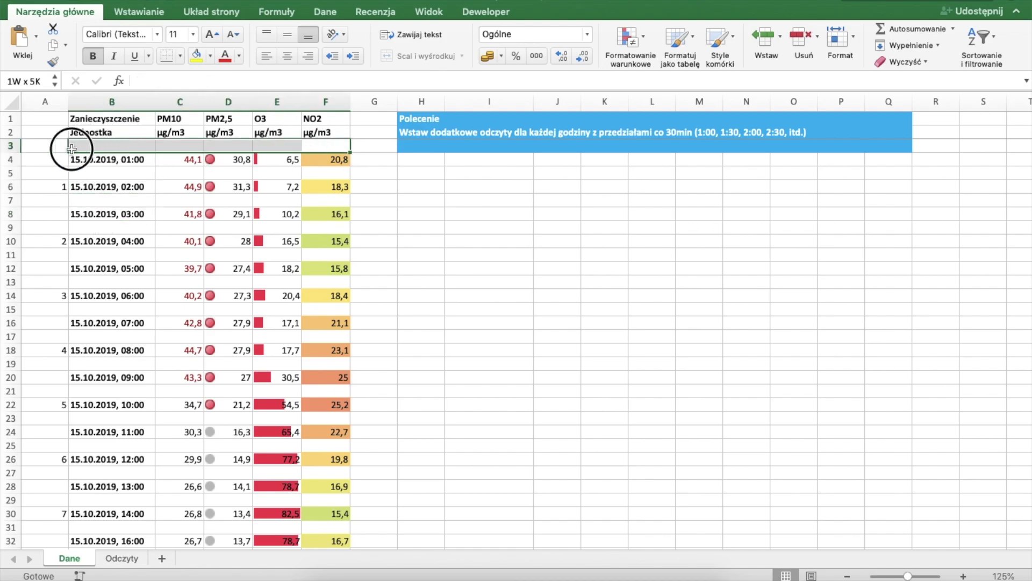
{"action": "left_click", "coordinate": [9, 145]}
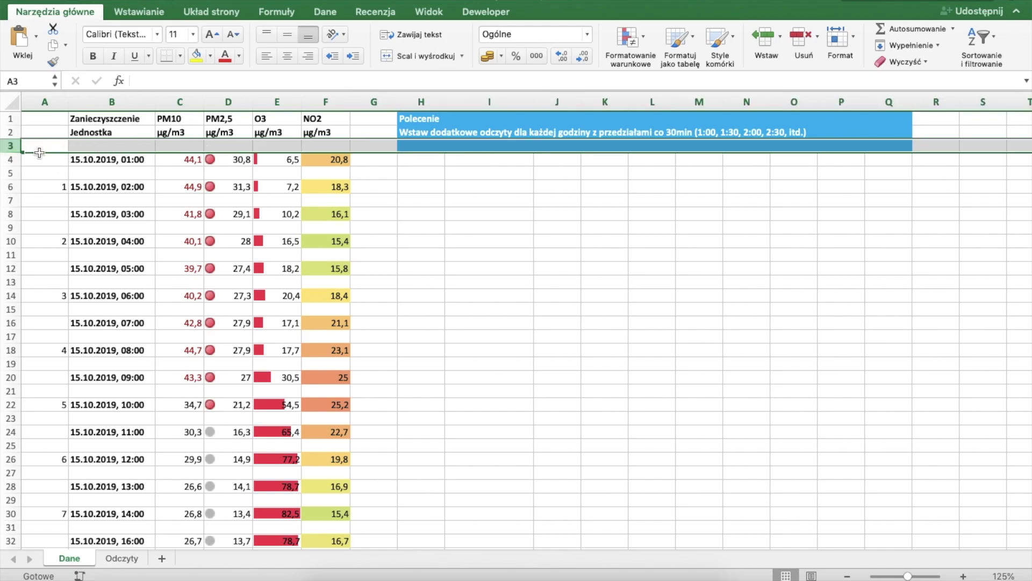
Delete blank row 3 and verify one empty row now separates each hourly reading.
{"action": "right_click", "coordinate": [4, 145]}
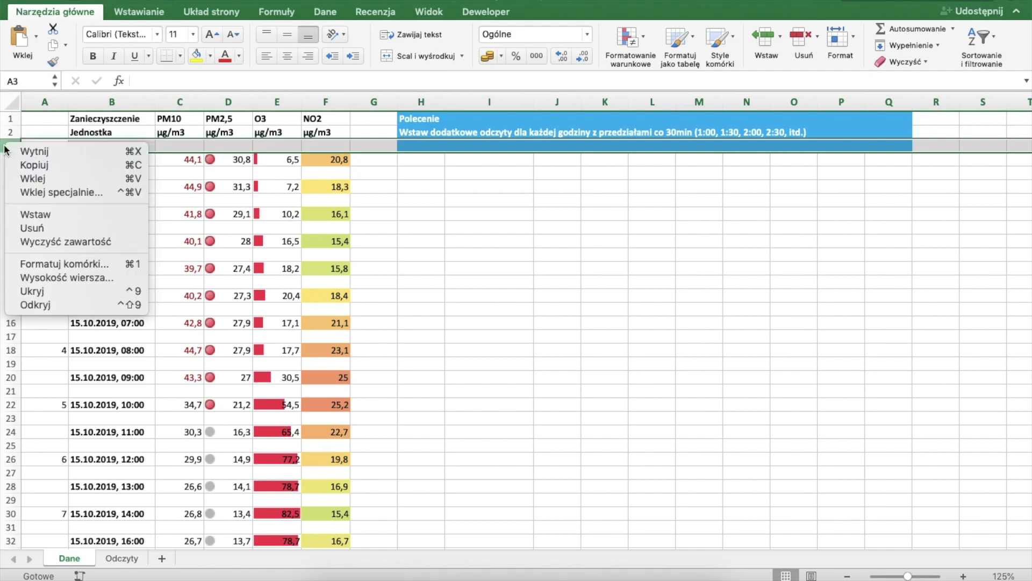
{"action": "left_click", "coordinate": [56, 227]}
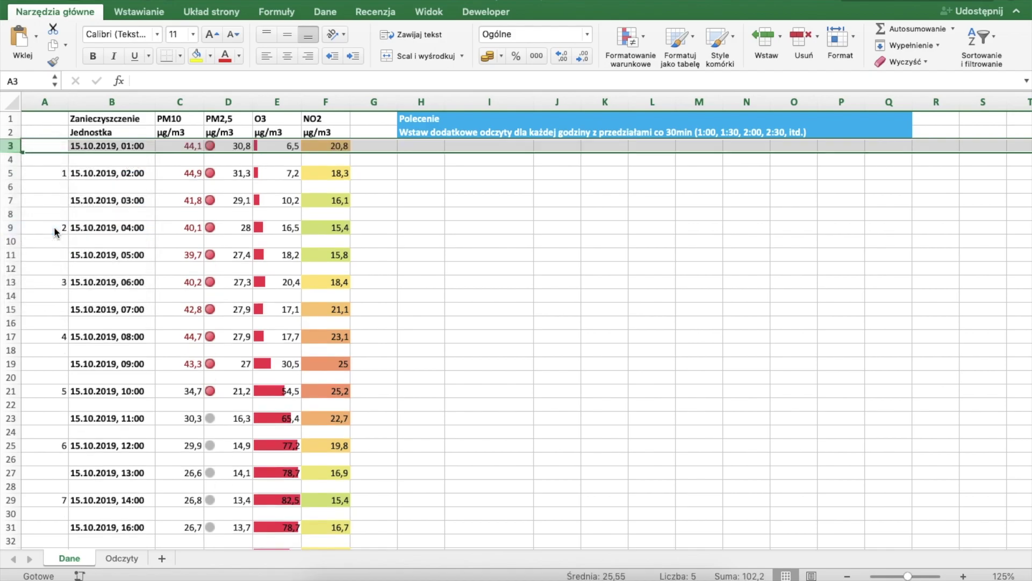
{"action": "left_click", "coordinate": [106, 156]}
{"action": "left_click", "coordinate": [106, 187]}
{"action": "left_click", "coordinate": [108, 215]}
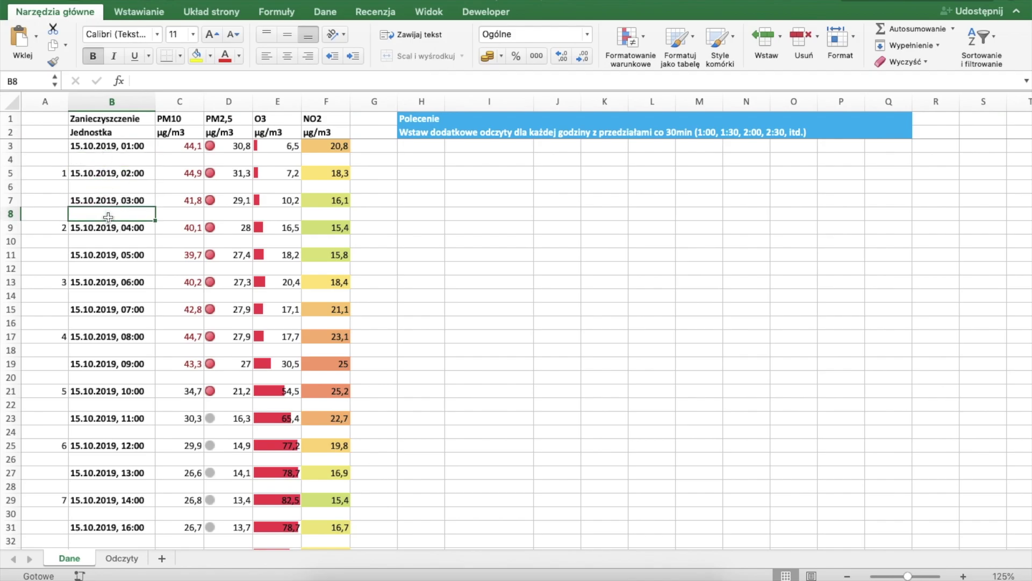
{"action": "left_click", "coordinate": [109, 243]}
{"action": "left_click", "coordinate": [110, 269]}
{"action": "left_click", "coordinate": [109, 299]}
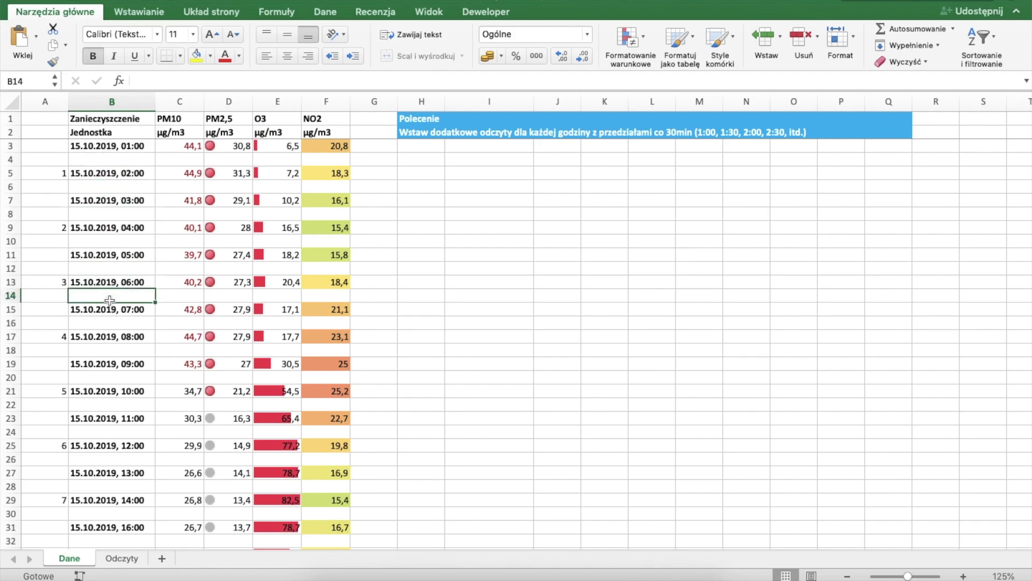
{"action": "left_click", "coordinate": [46, 102]}
Delete helper column A and switch to the Odczyty sheet.
{"action": "right_click", "coordinate": [45, 102]}
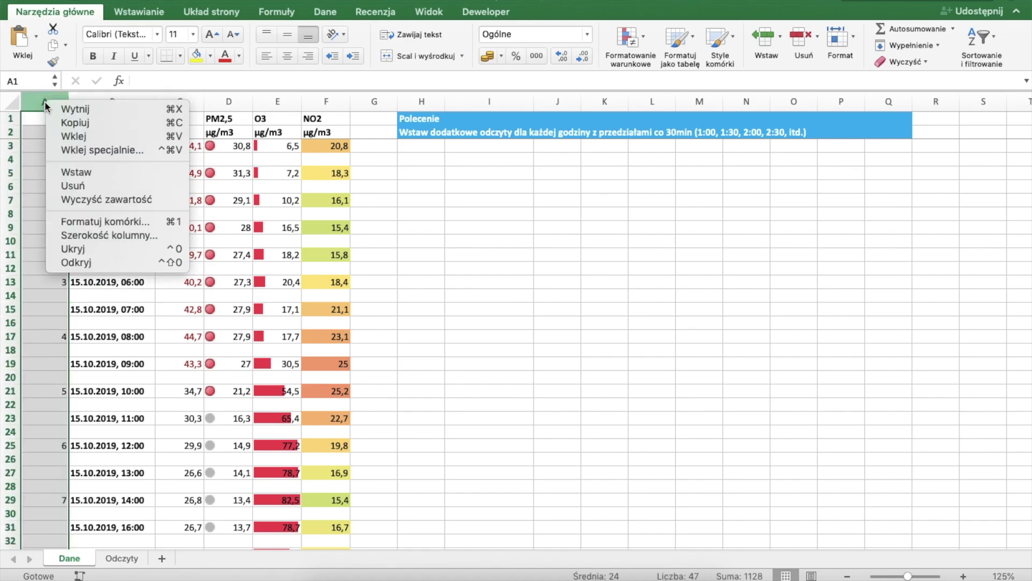
{"action": "left_click", "coordinate": [66, 183]}
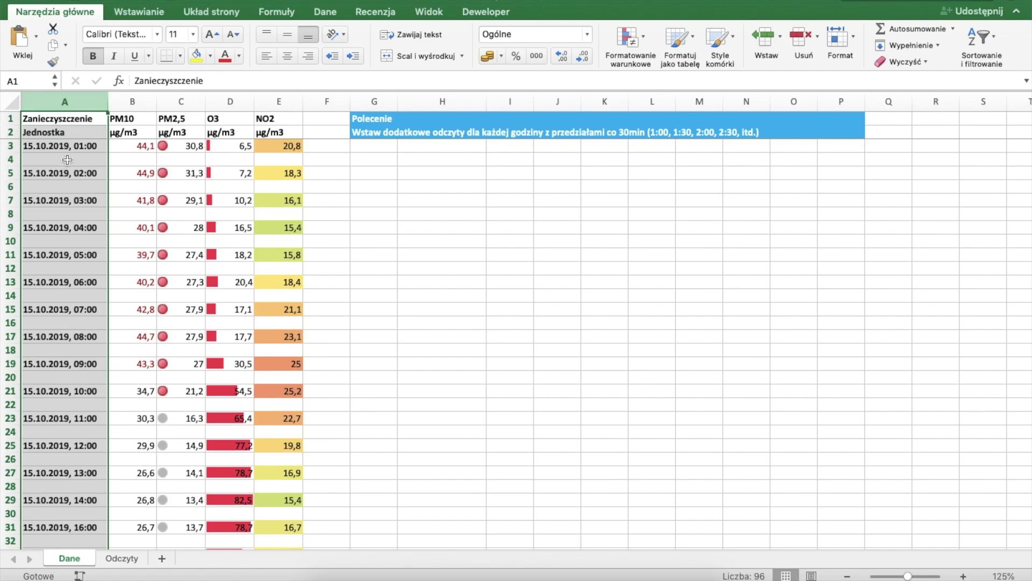
{"action": "left_click", "coordinate": [67, 160]}
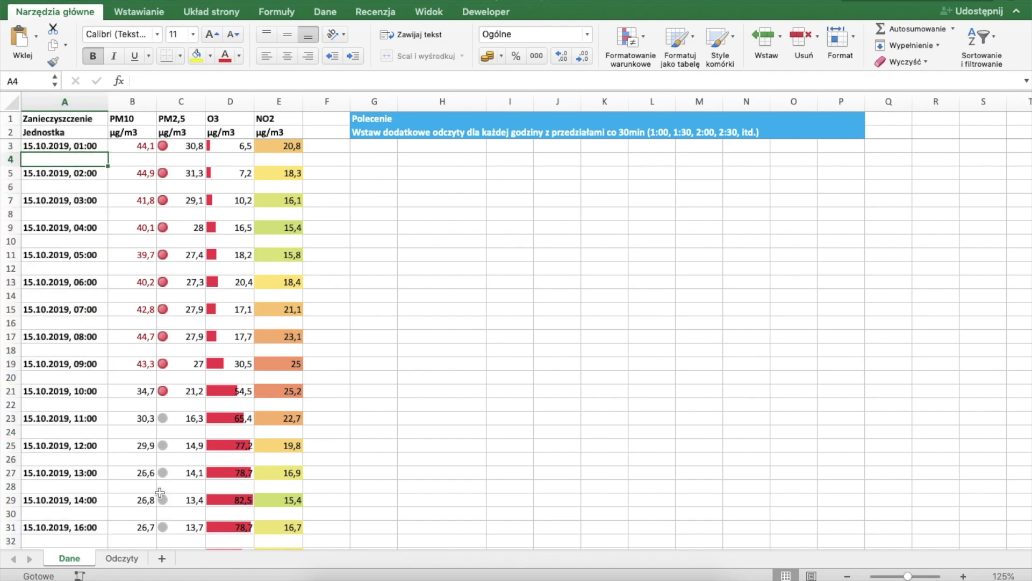
{"action": "left_click", "coordinate": [121, 558]}
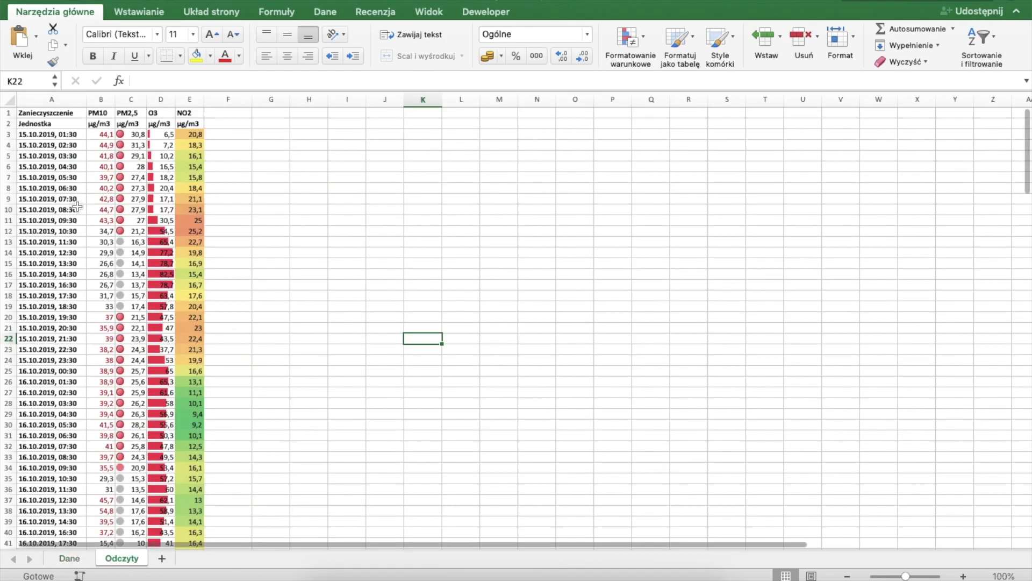
Select the 30-minute timestamps A3:A22 on Odczyty, then go back to the Dane sheet.
{"action": "left_click", "coordinate": [60, 135]}
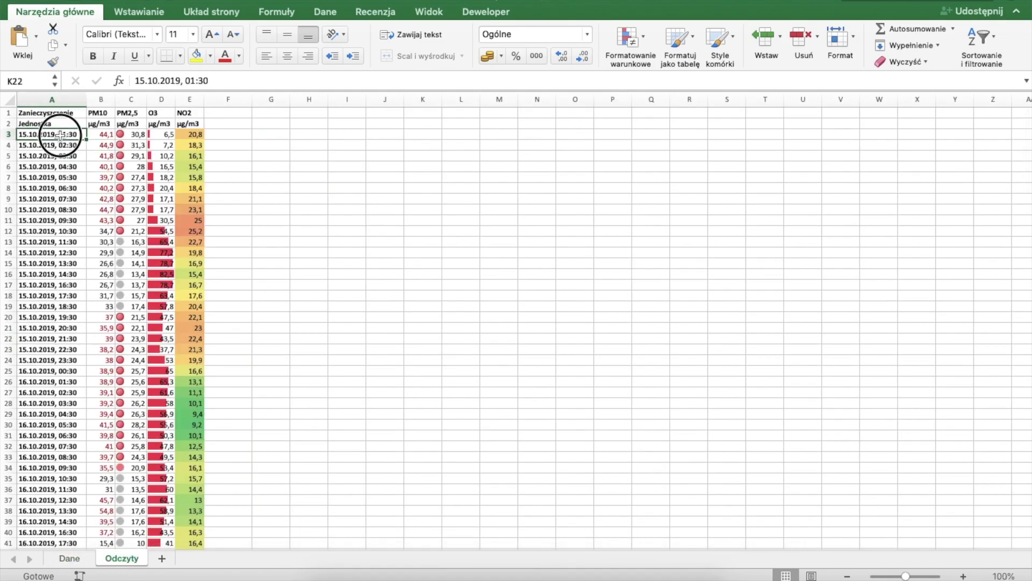
{"action": "left_click_drag", "start_coordinate": [60, 135], "coordinate": [44, 337]}
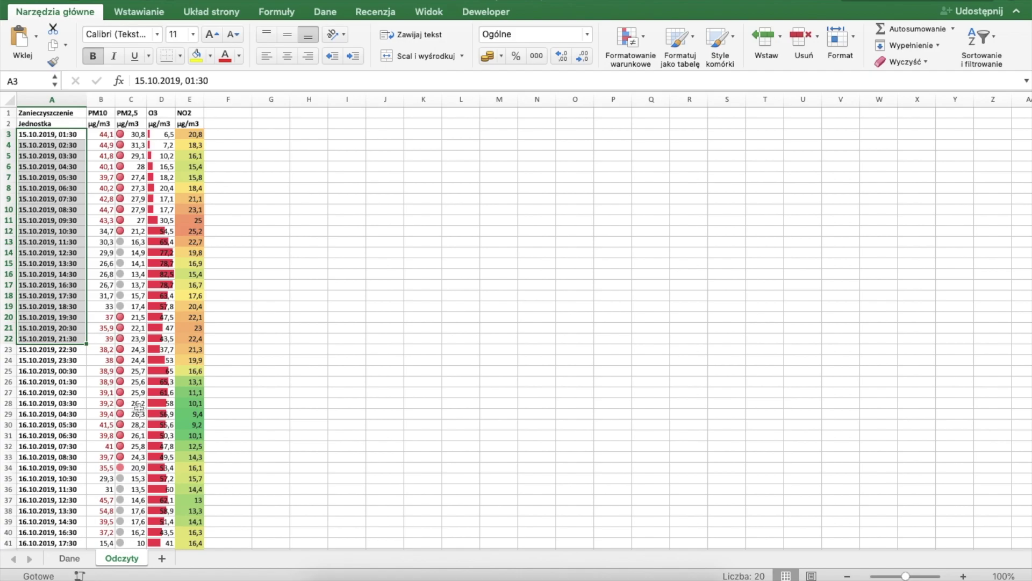
{"action": "left_click", "coordinate": [70, 558]}
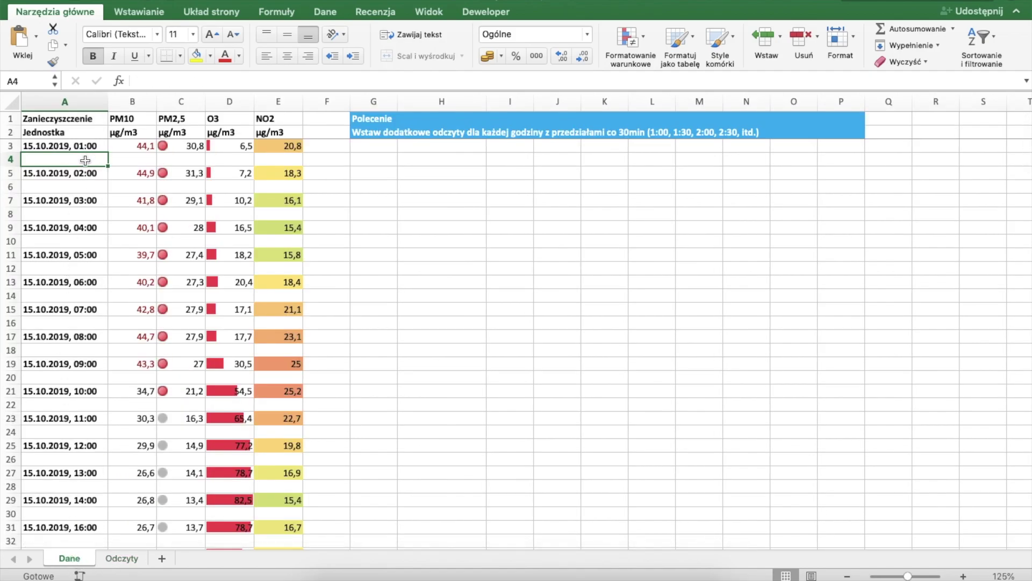
{"action": "left_click_drag", "start_coordinate": [73, 159], "coordinate": [273, 158]}
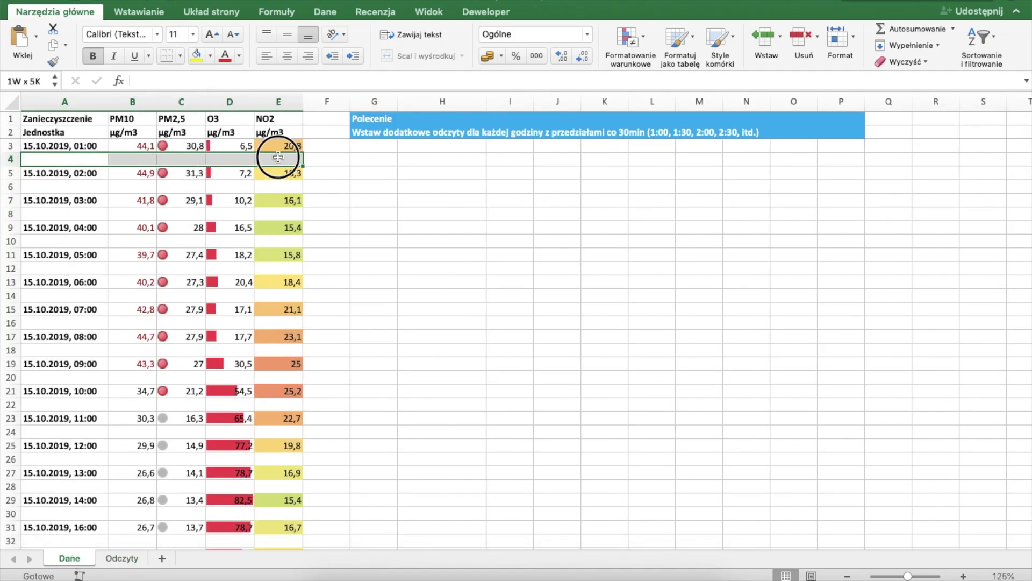
{"action": "left_click_drag", "start_coordinate": [72, 186], "coordinate": [336, 187]}
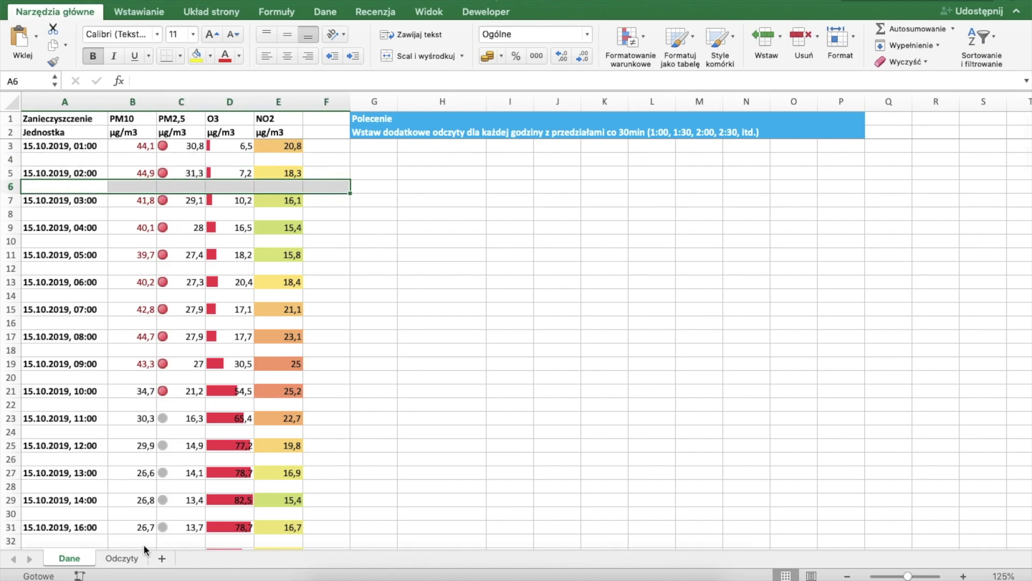
{"action": "left_click", "coordinate": [122, 558]}
{"action": "left_click", "coordinate": [438, 168]}
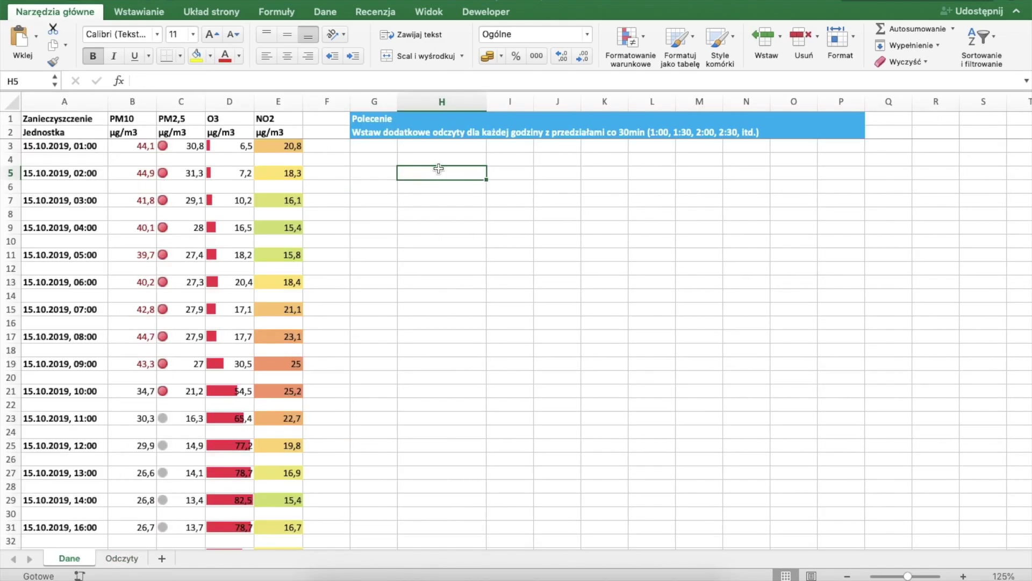